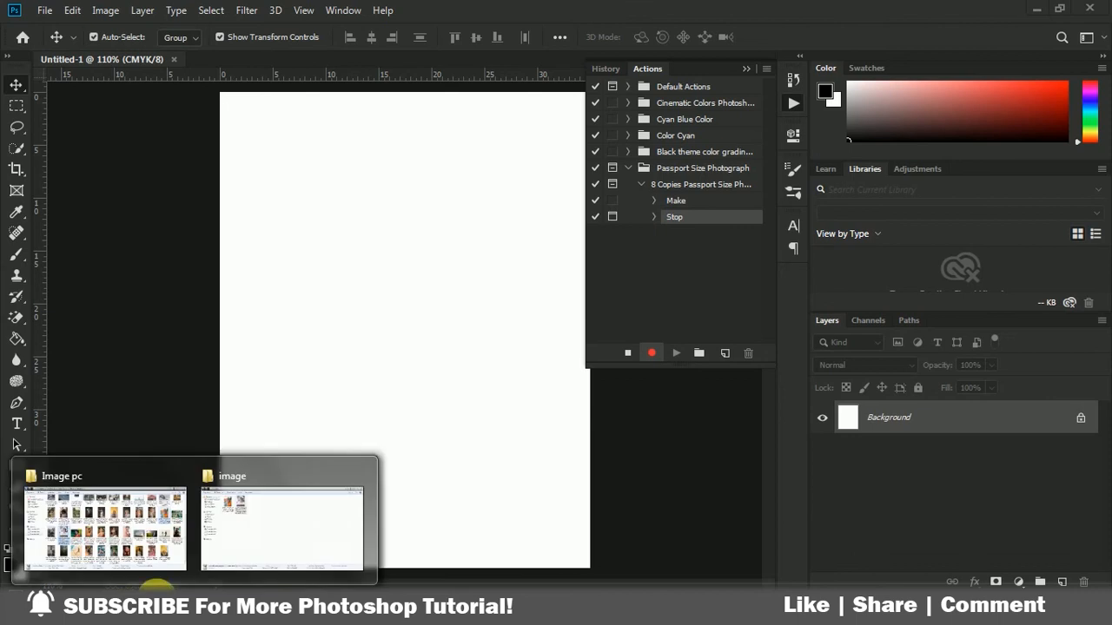
Place the portrait of the woman in the white hat in the blank document, scaled to about 3.08% to cover the canvas.
left_click_drag(268, 124, 439, 419)
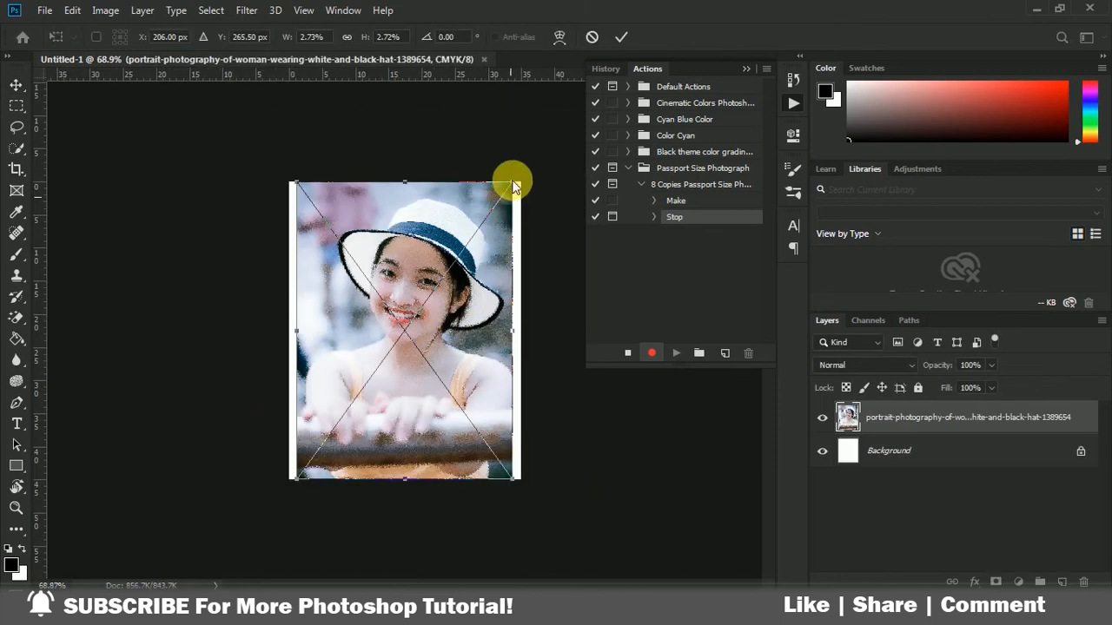
left_click_drag(519, 185, 536, 166)
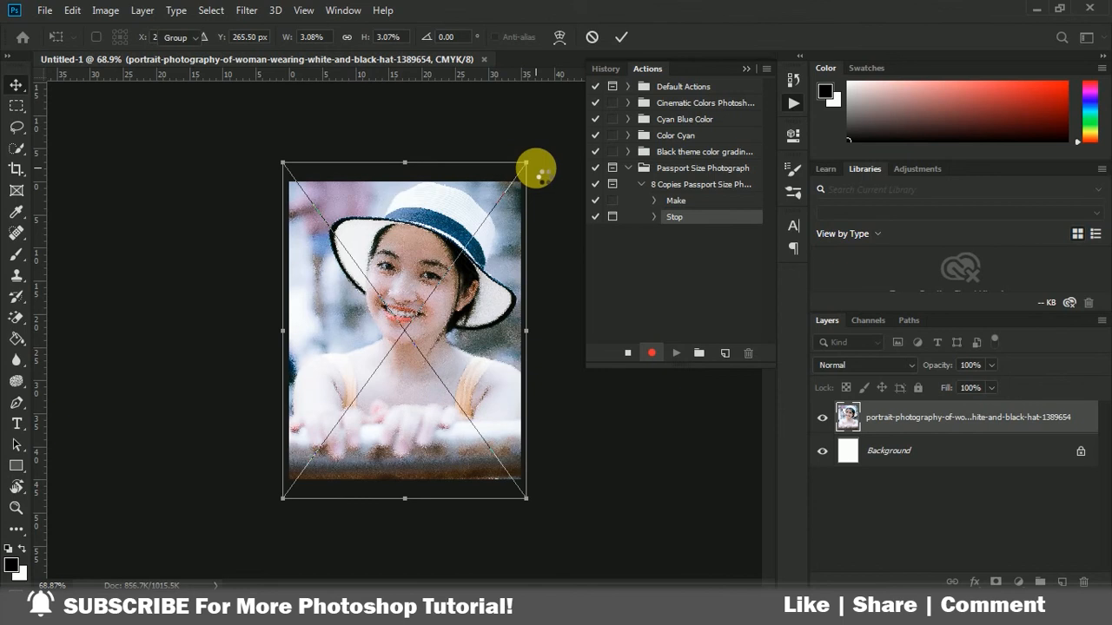
key("Return")
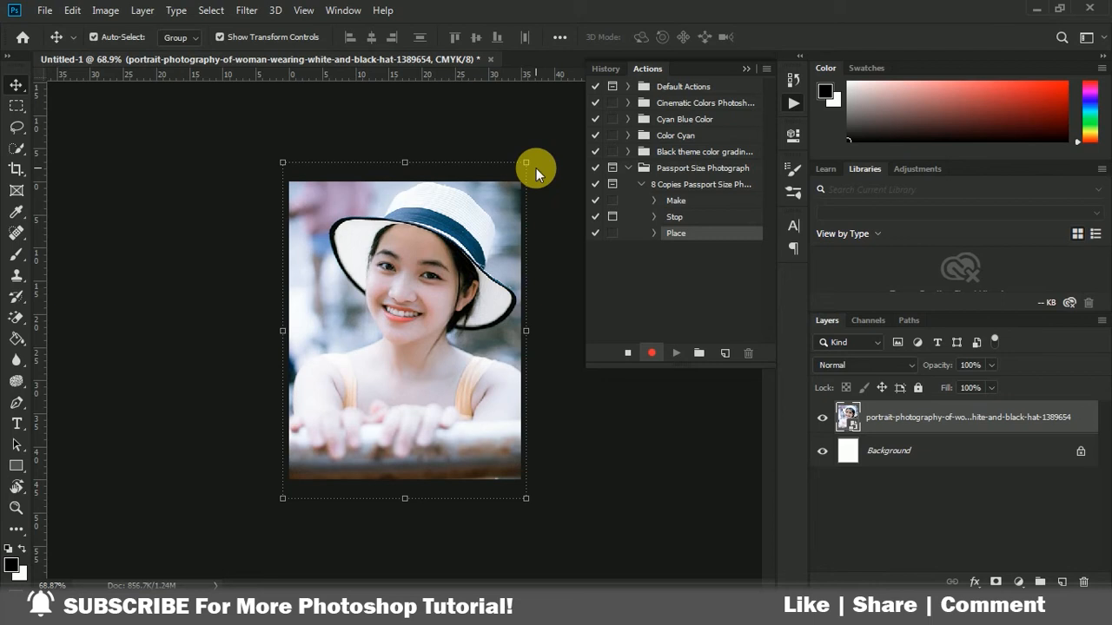
Rename the placed photo layer as Image.
double_click(901, 418)
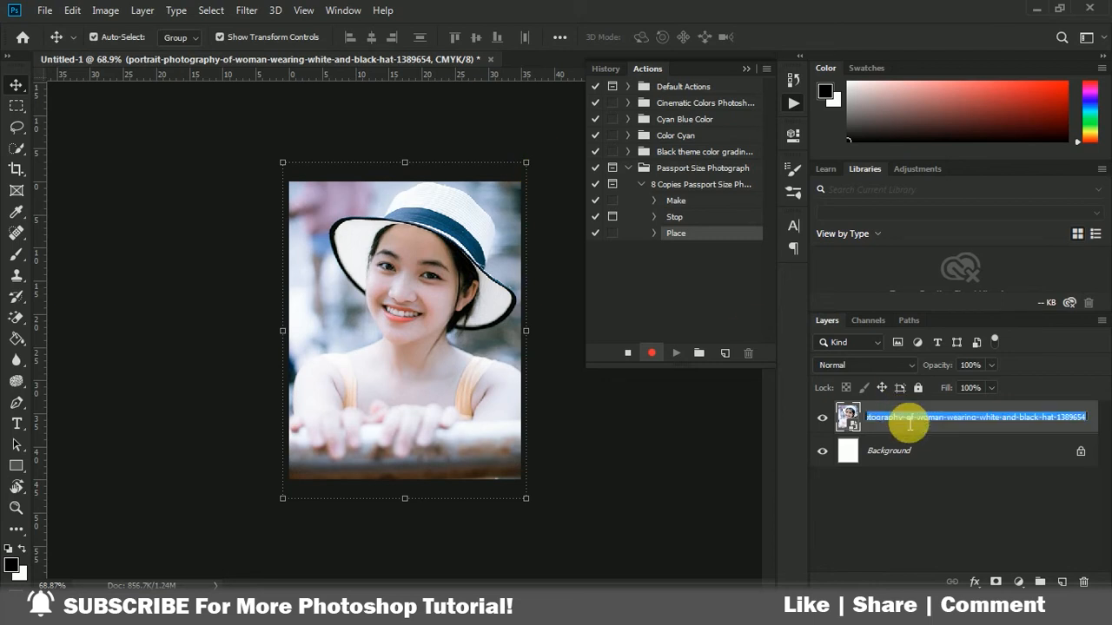
type("Image")
key("Return")
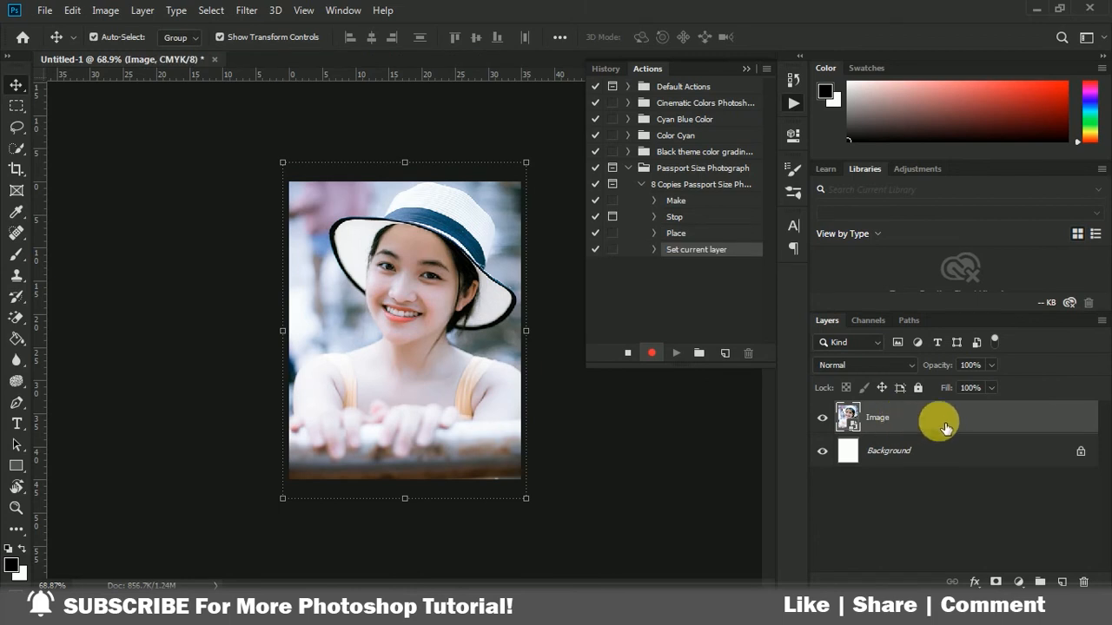
Merge the Image layer with the Background layer.
left_click(959, 444)
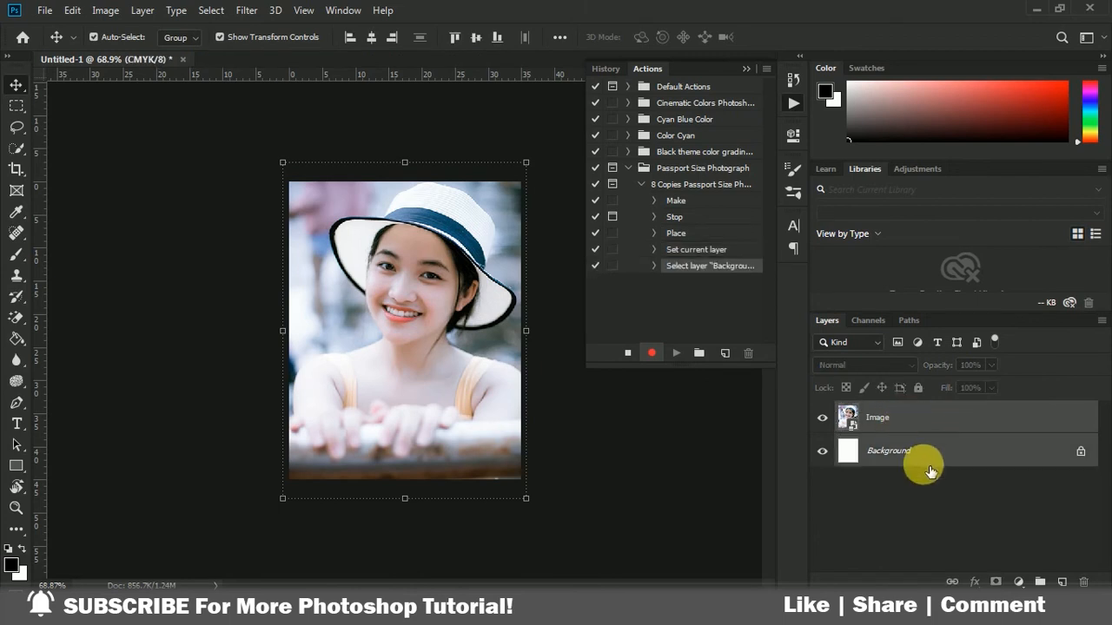
right_click(926, 419)
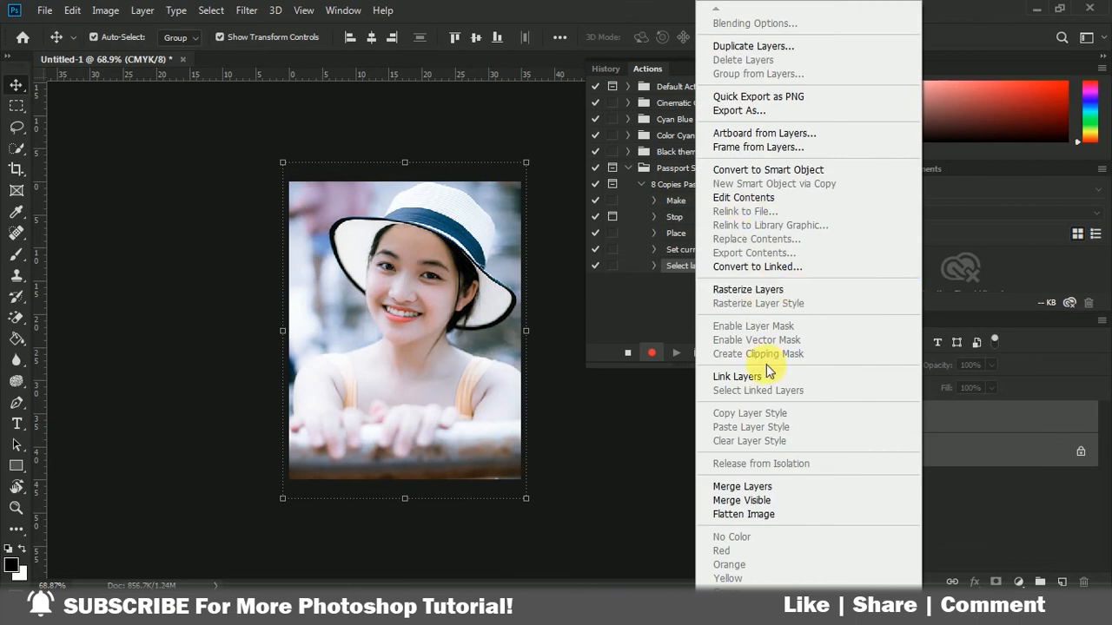
left_click(744, 488)
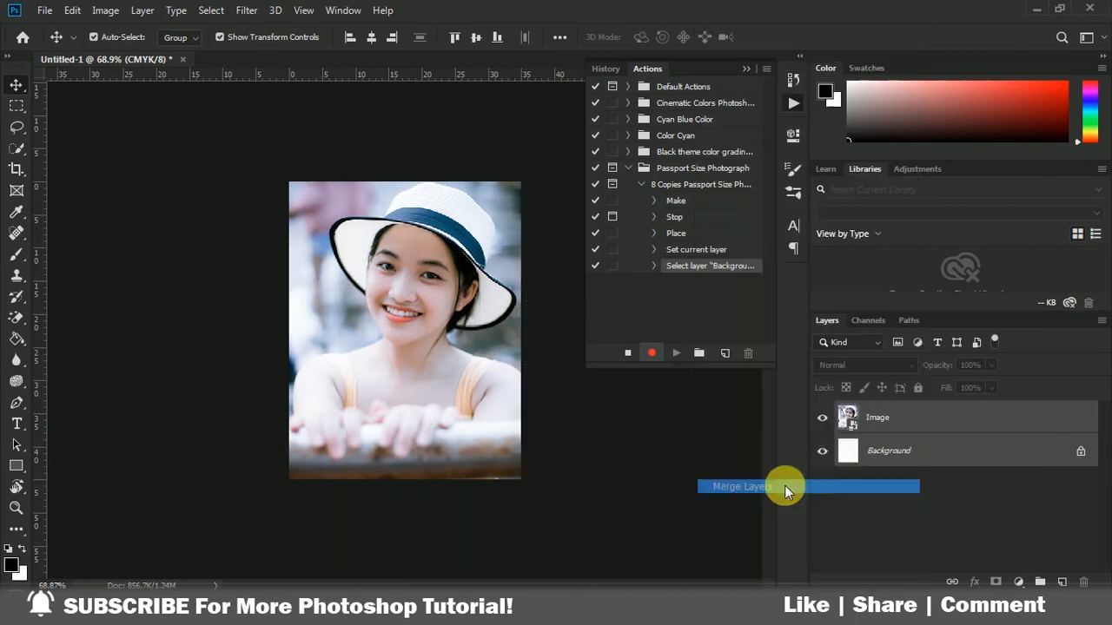
Add a 2 px black stroke inside the edge of the whole canvas and clear the selection.
key("ctrl+a")
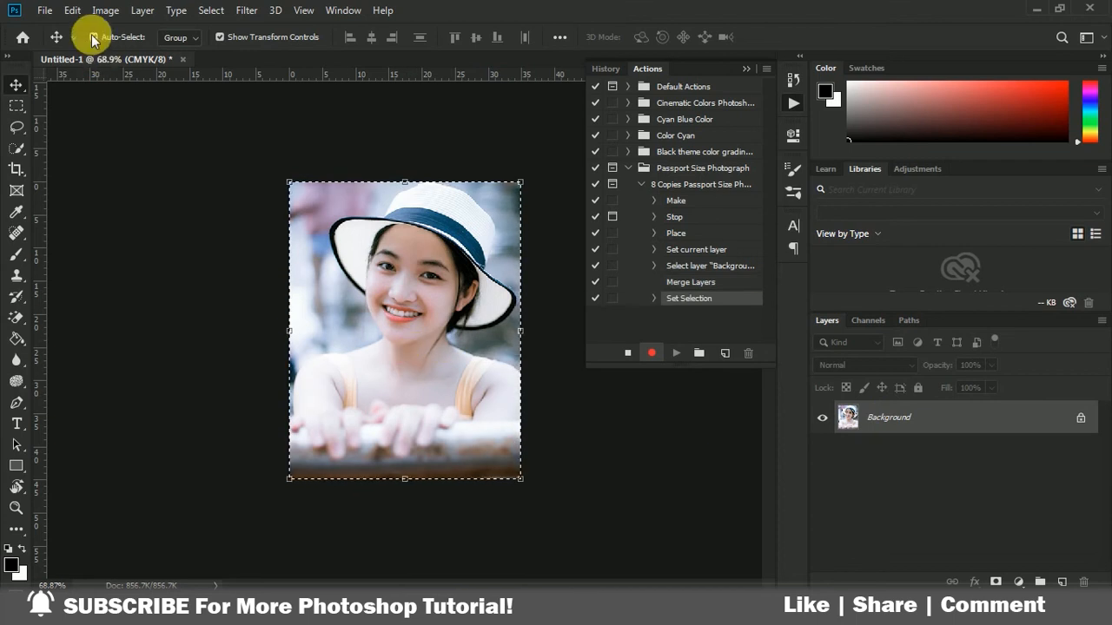
left_click(72, 11)
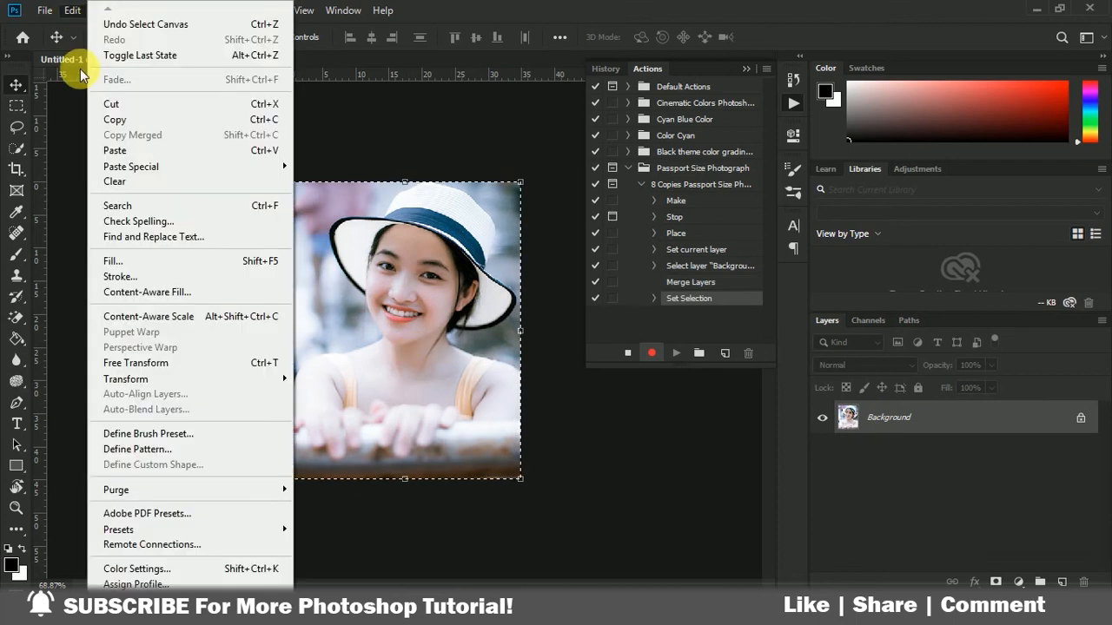
left_click(120, 276)
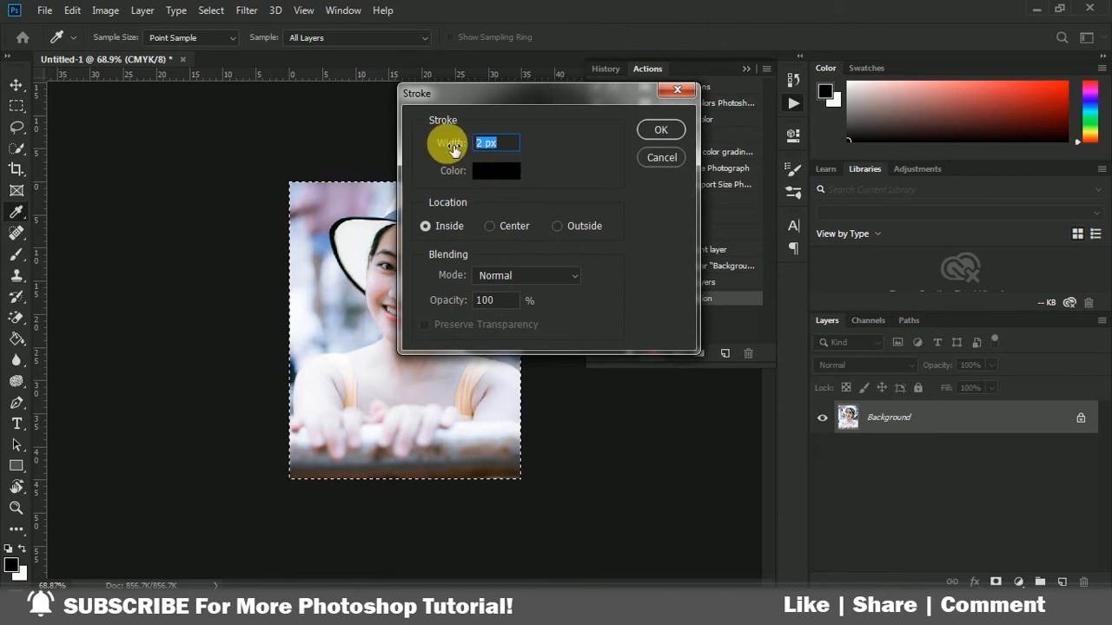
type("2")
left_click(496, 170)
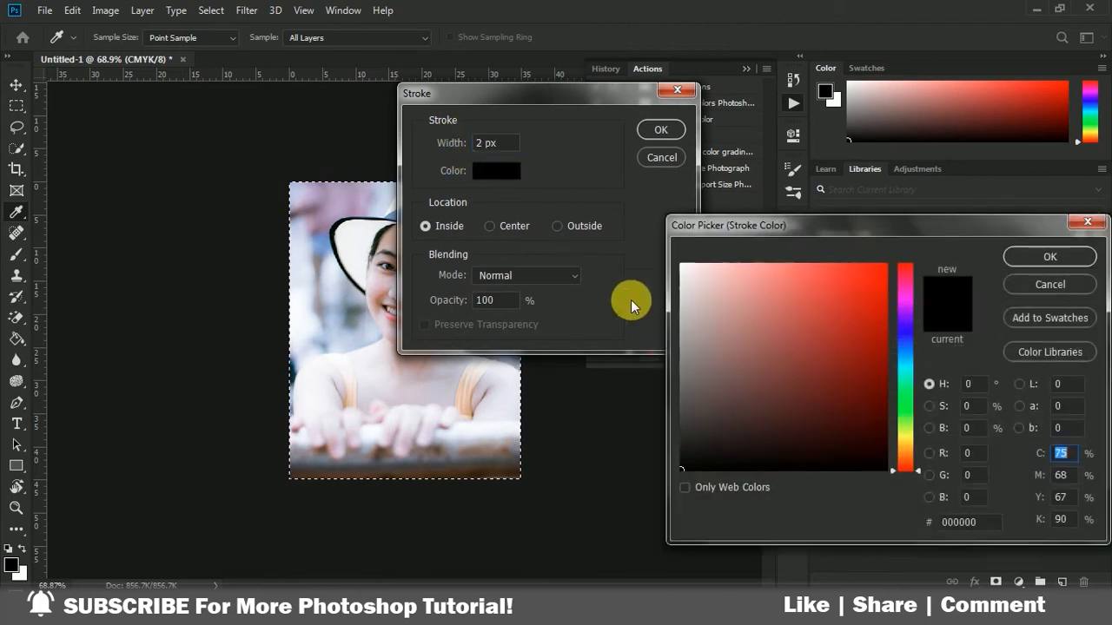
left_click(1056, 259)
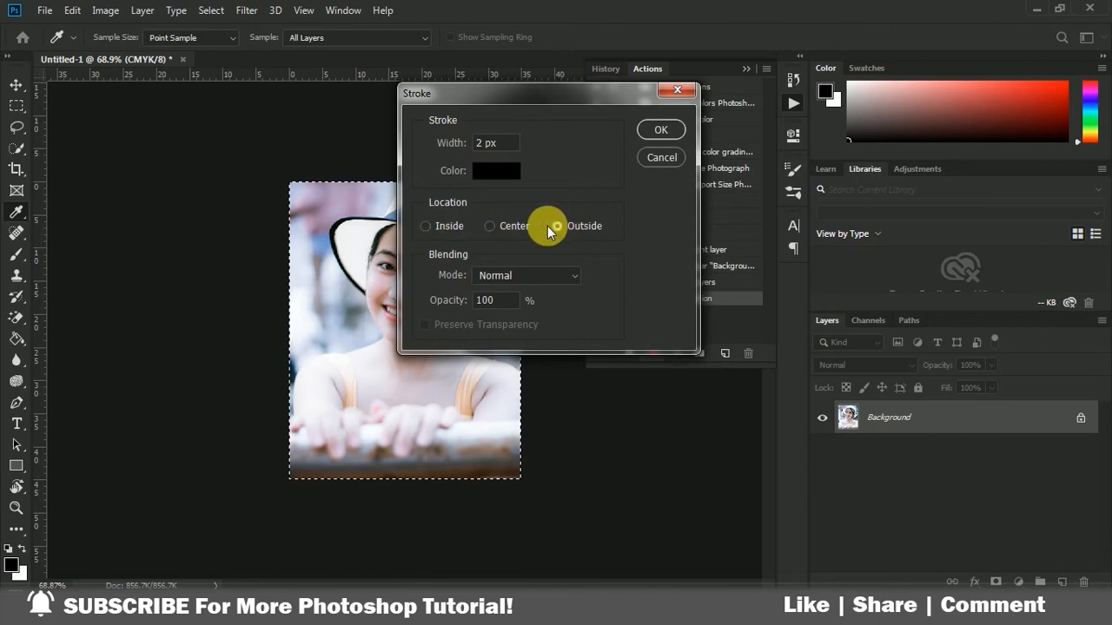
left_click(661, 130)
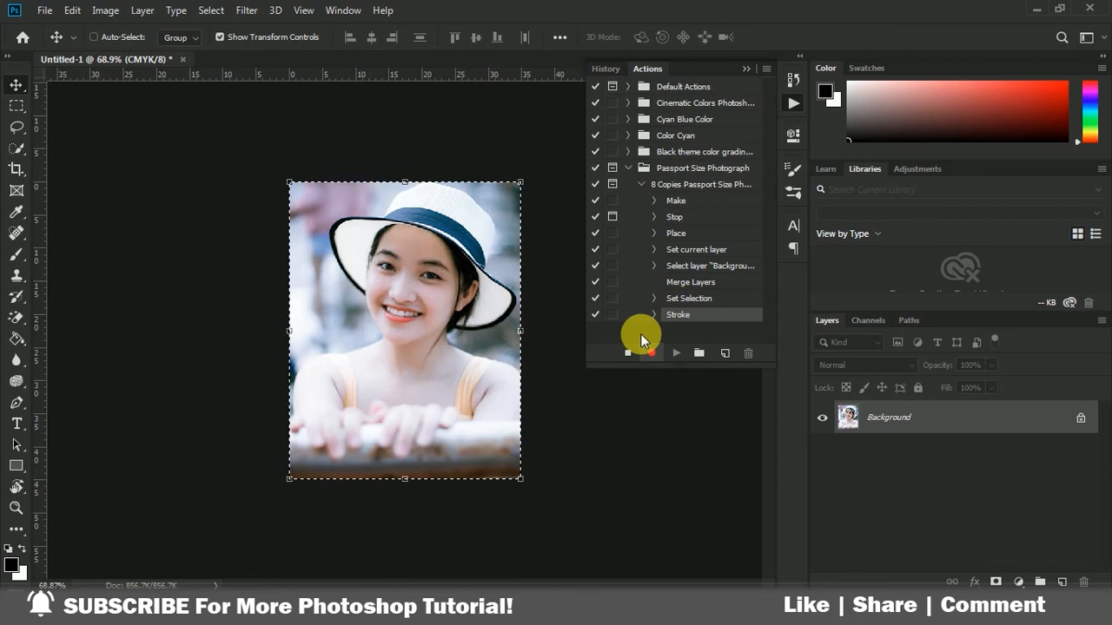
key("ctrl+d")
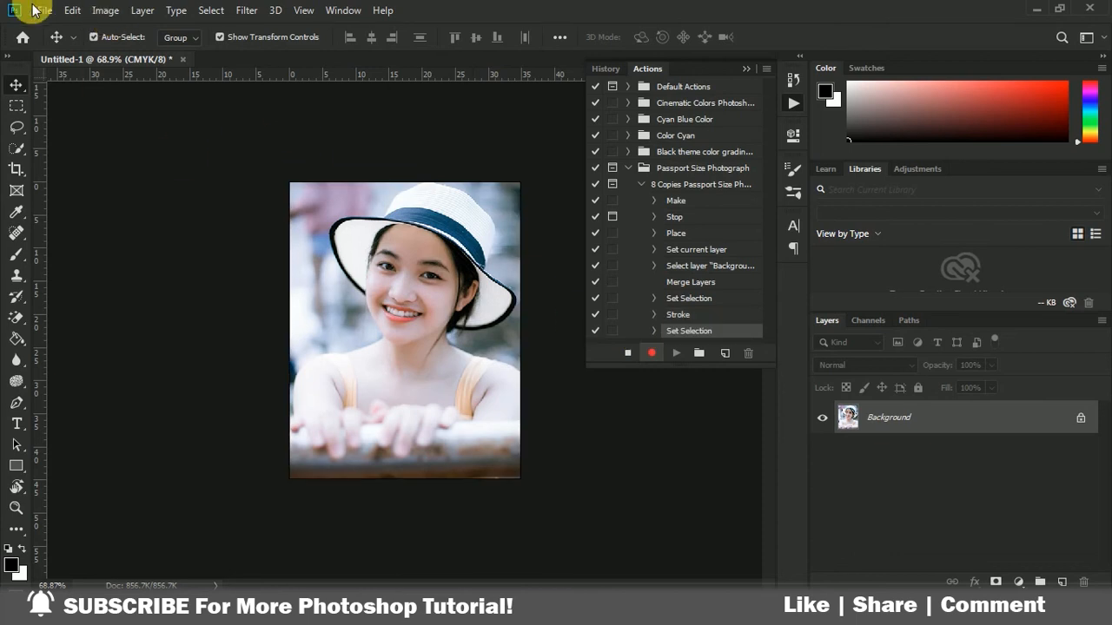
Enlarge the canvas to 3.7 by 4.7 centimeters from the centre, with a white extension colour.
left_click(106, 10)
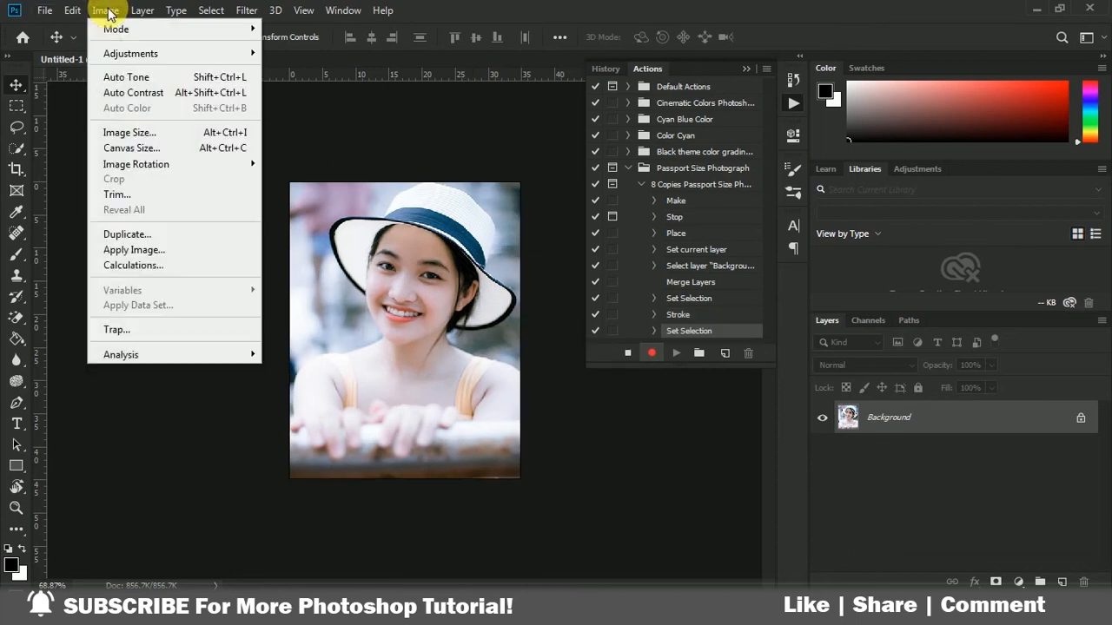
left_click(133, 149)
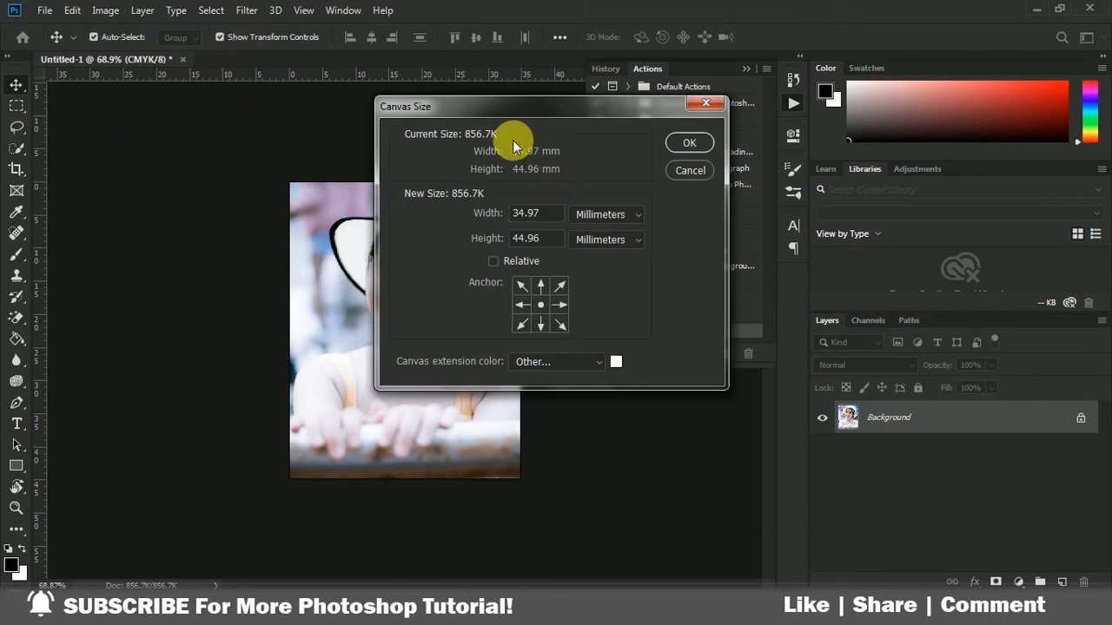
left_click_drag(484, 104, 742, 165)
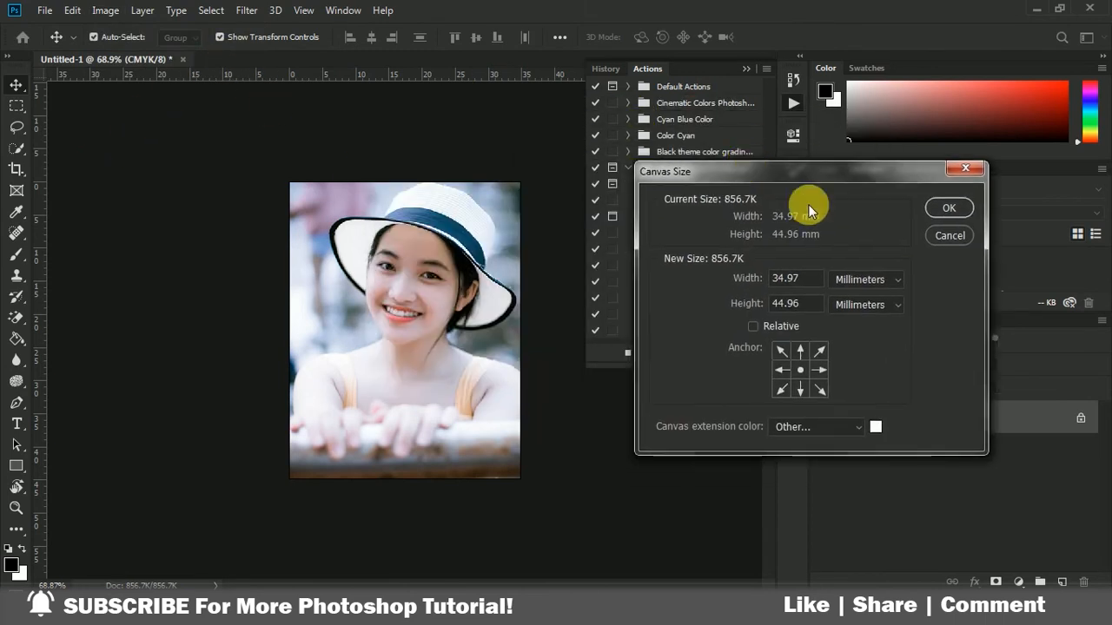
left_click(836, 281)
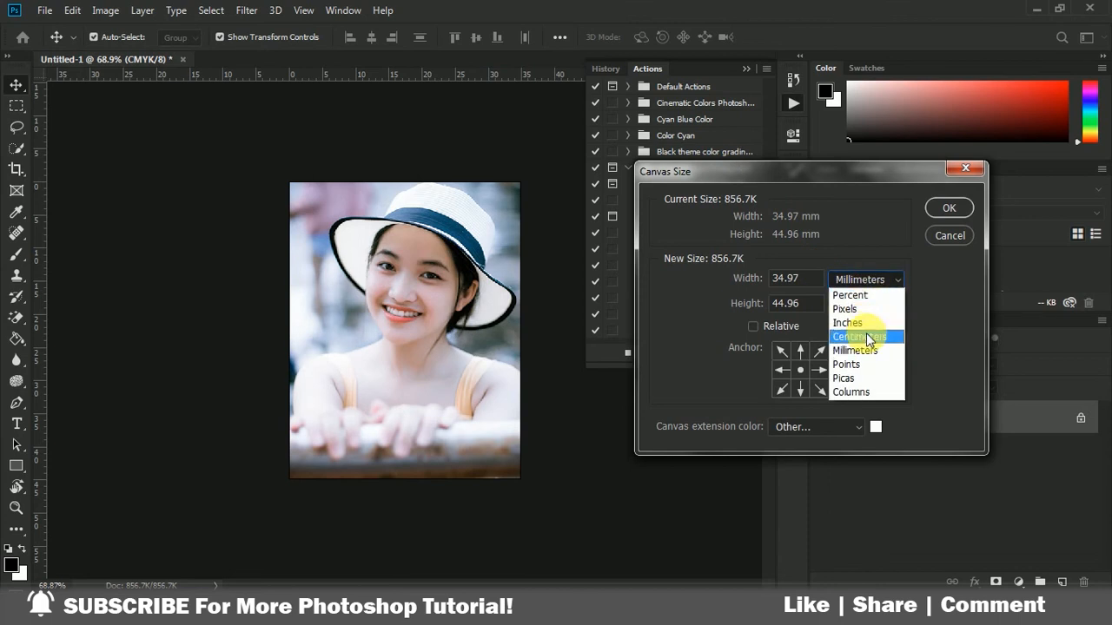
left_click(862, 333)
double_click(795, 285)
type("3.7")
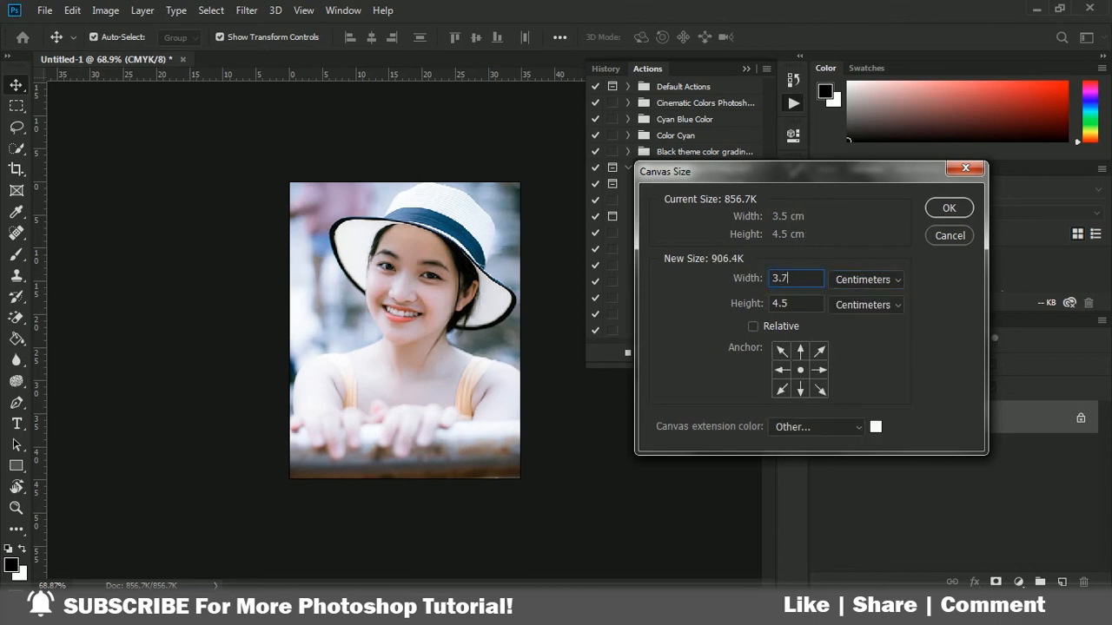
double_click(782, 306)
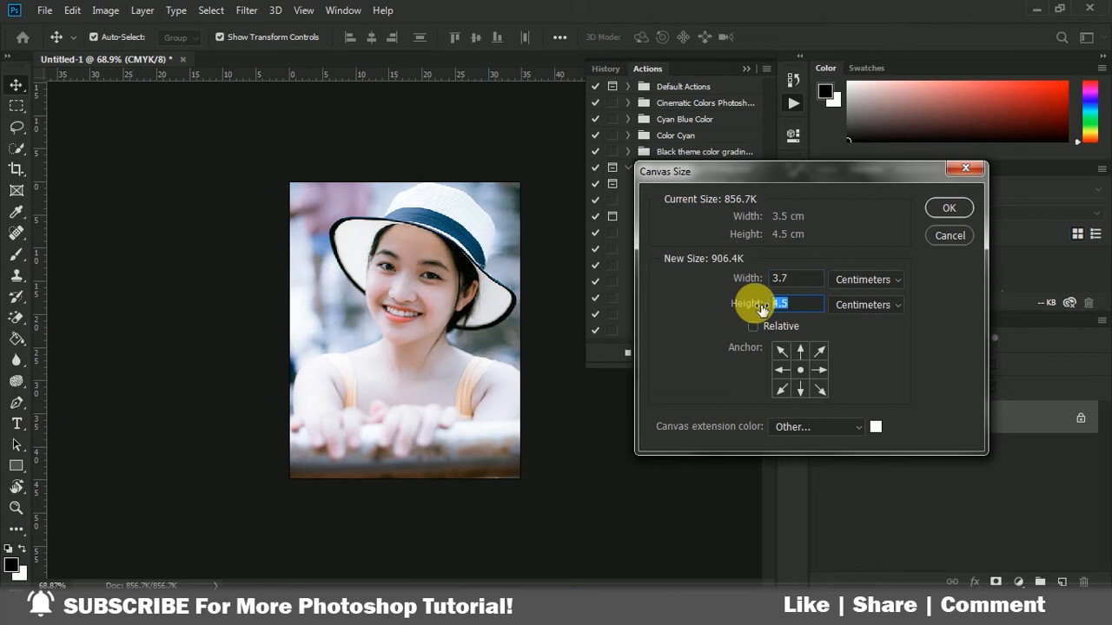
type("4.7")
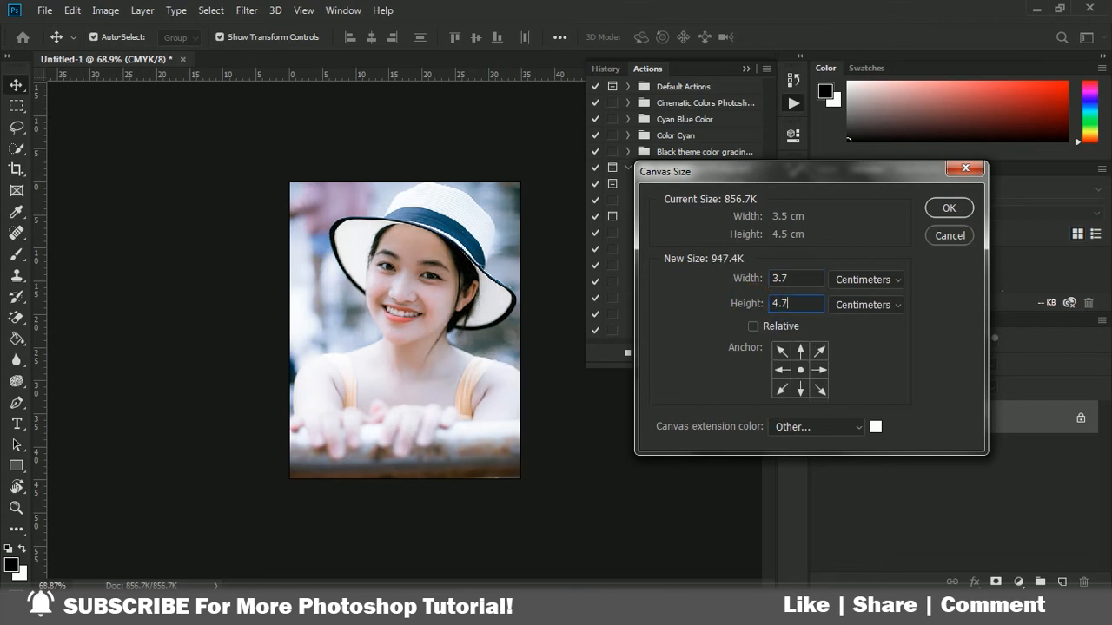
left_click(950, 207)
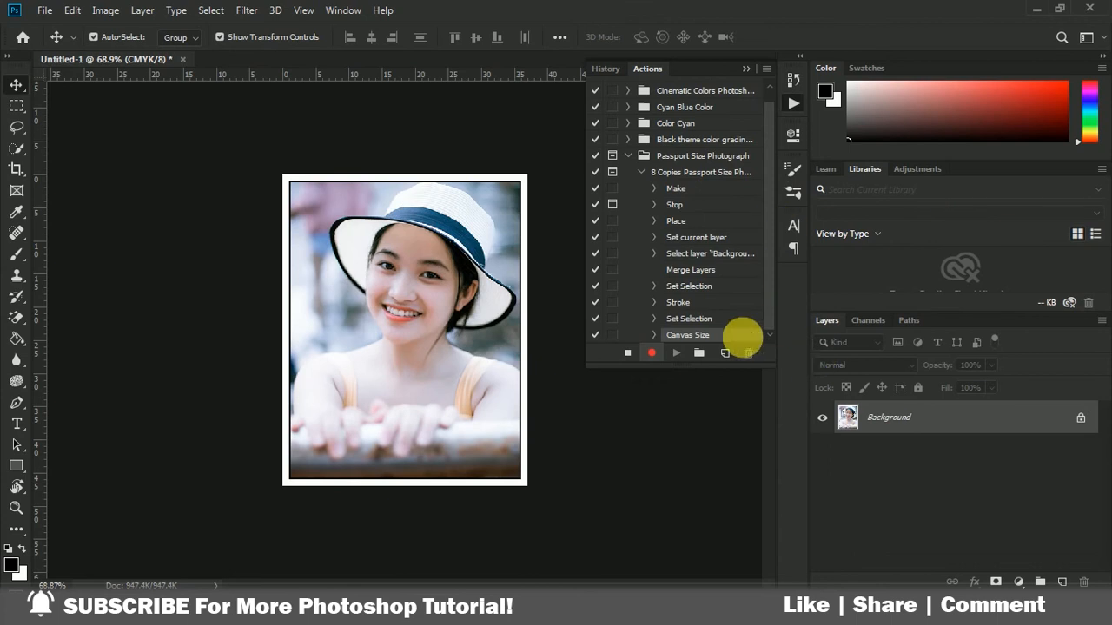
Copy the entire bordered photo and close its document without saving.
key("ctrl+a")
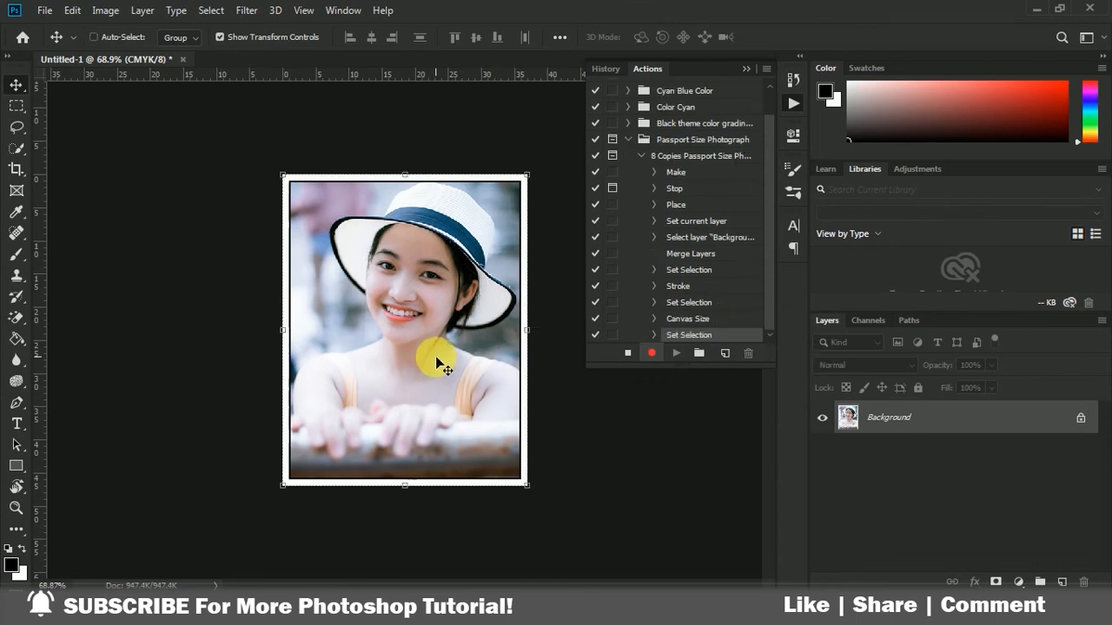
left_click(73, 11)
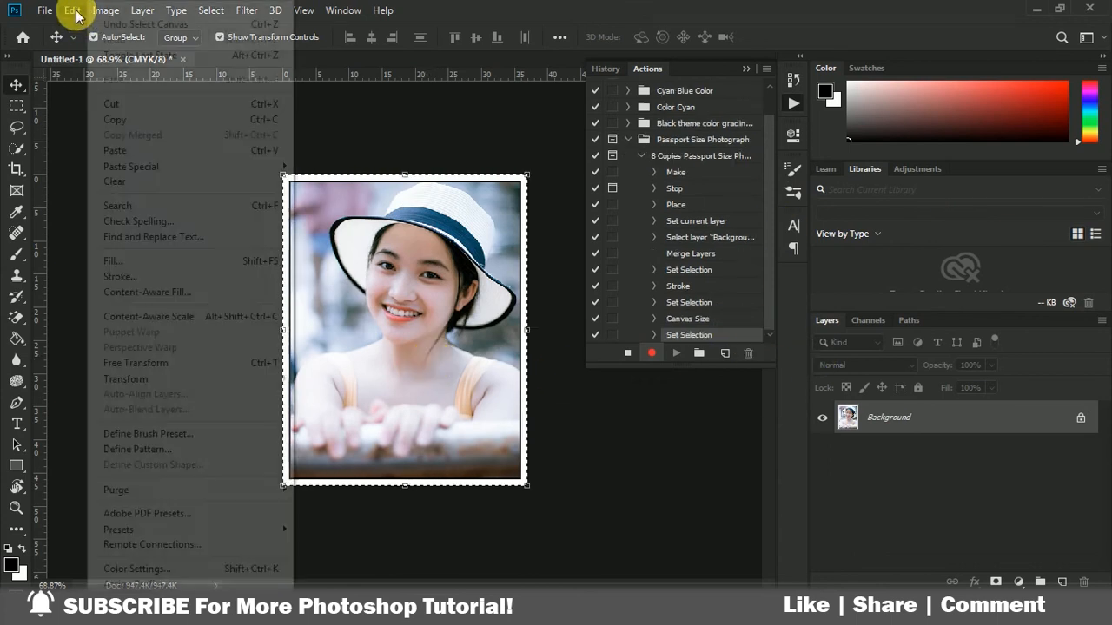
left_click(118, 121)
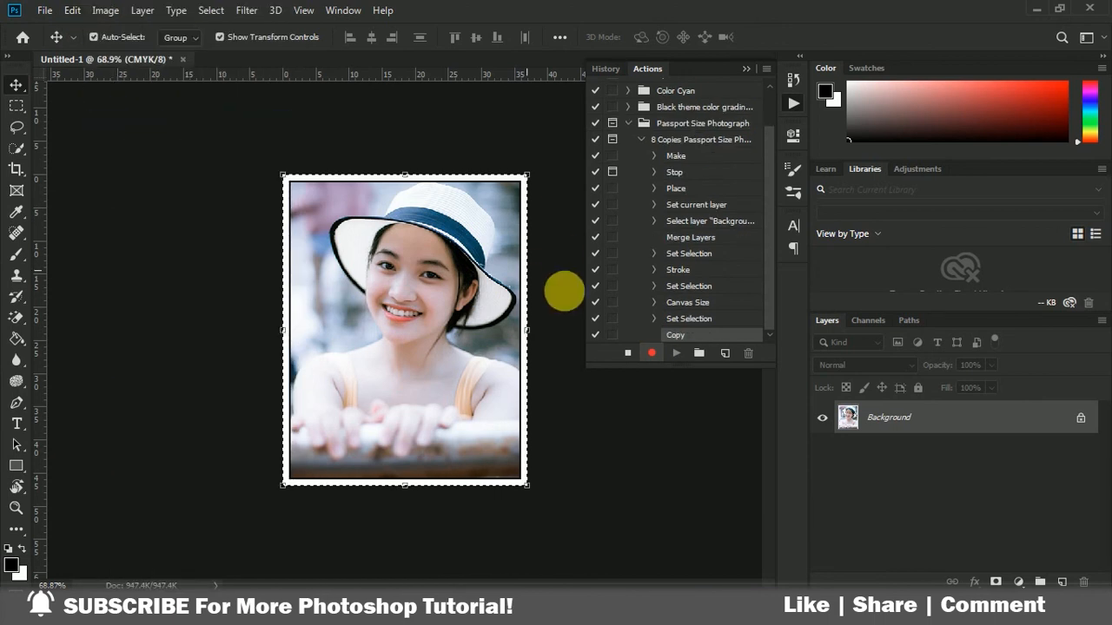
left_click(631, 352)
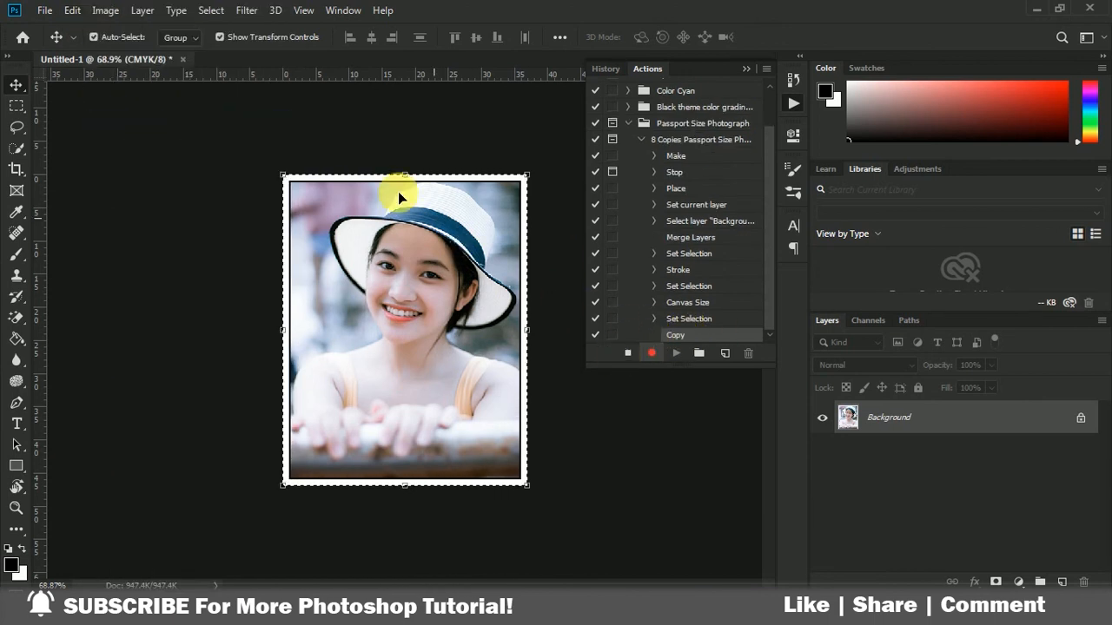
left_click(183, 60)
left_click(537, 239)
Create a new 6 by 4 inch document at 300 pixels/inch in CMYK with a white background.
key("ctrl+n")
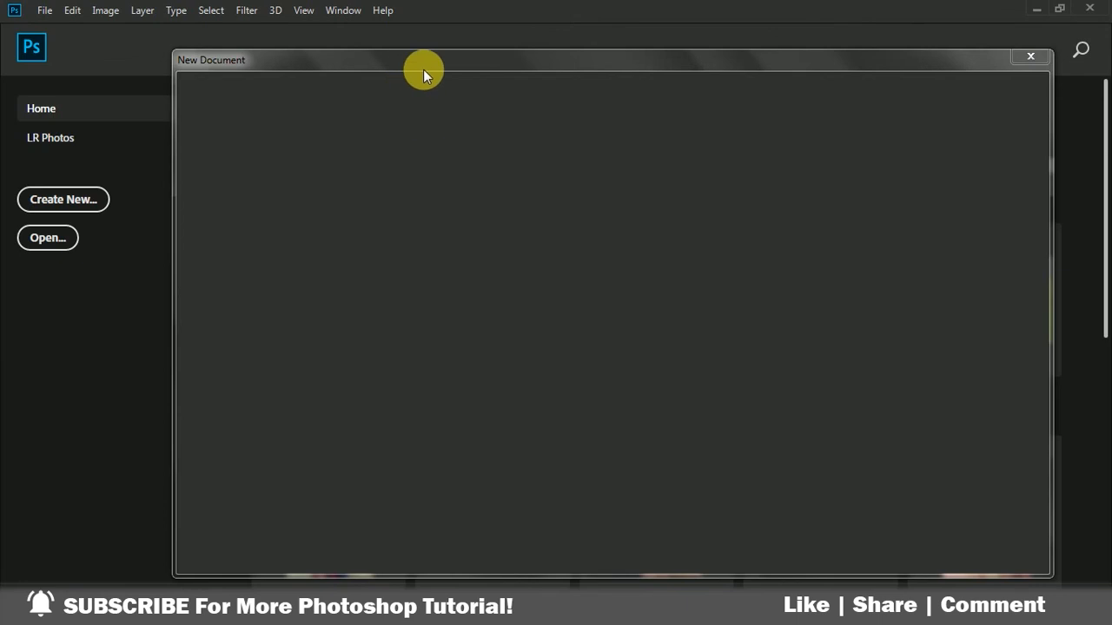
mouse_move(425, 67)
left_mouse_down()
mouse_move(406, 66)
mouse_move(422, 61)
left_mouse_up()
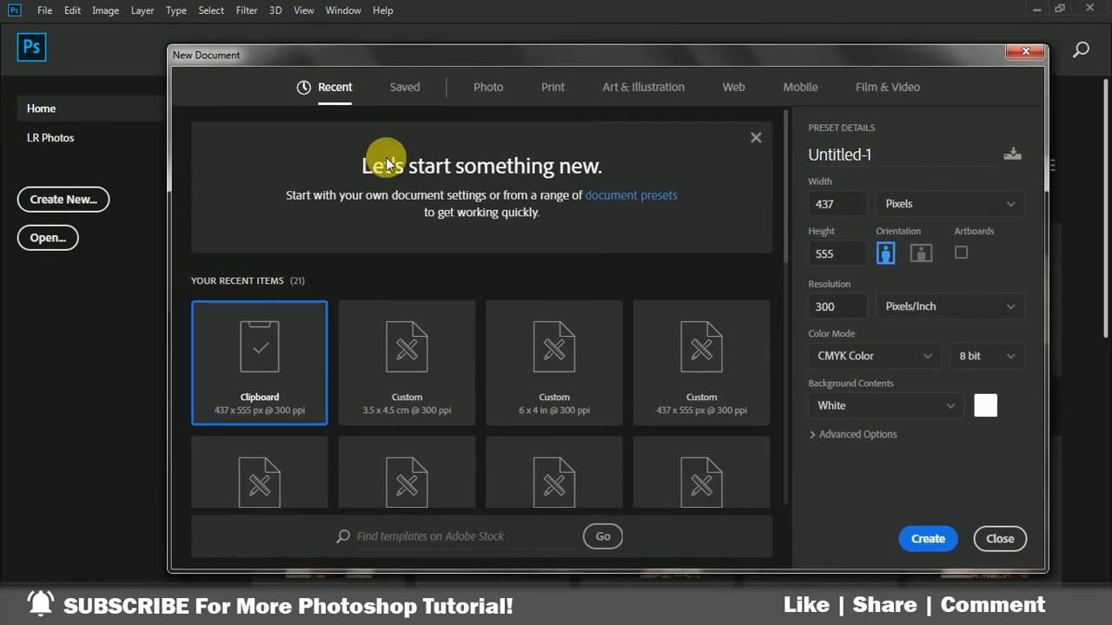
left_click_drag(352, 51, 339, 49)
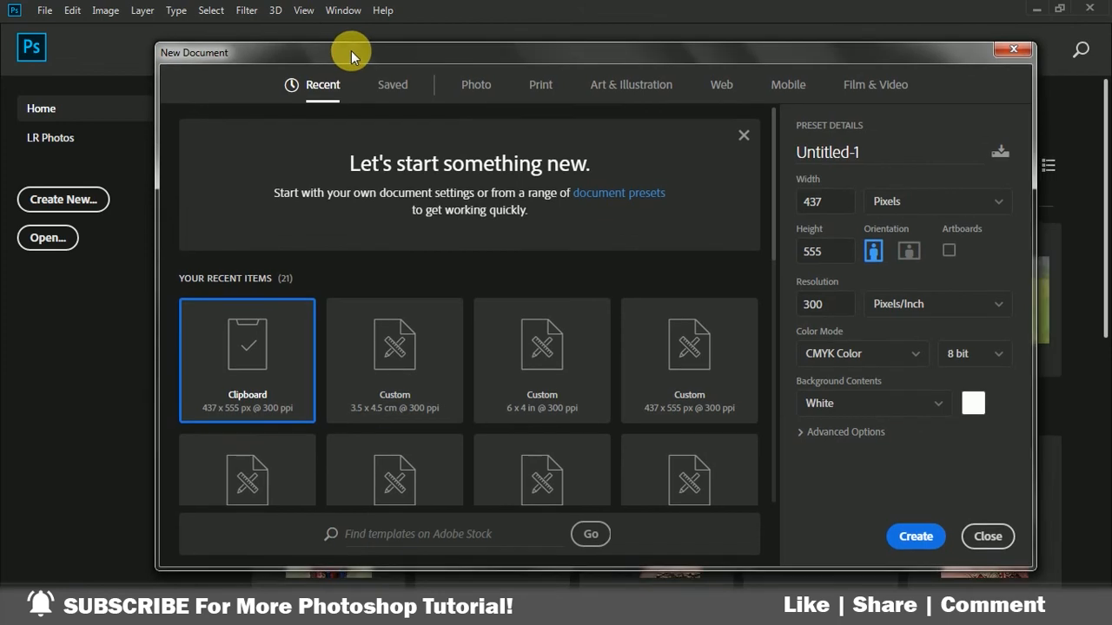
left_click(918, 200)
left_click(923, 257)
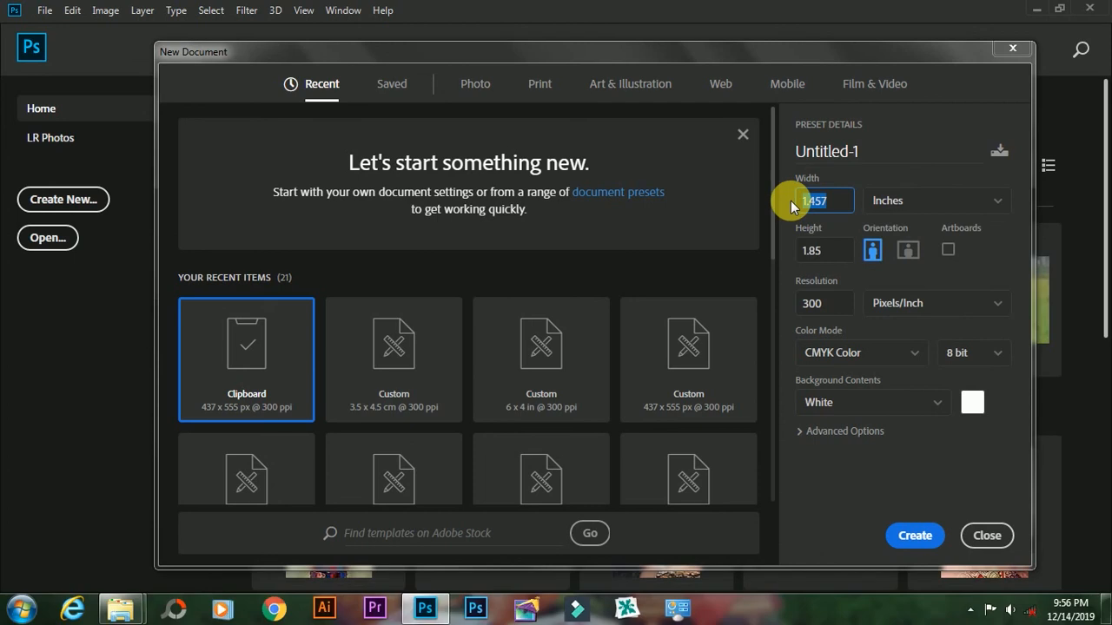
type("6")
left_click(796, 251)
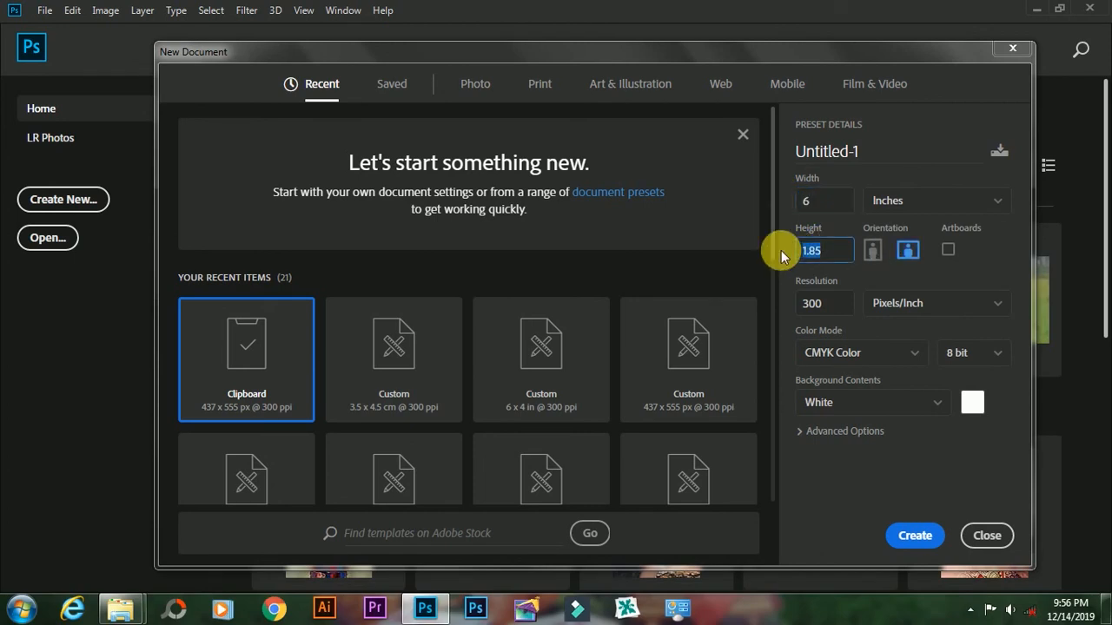
type("4")
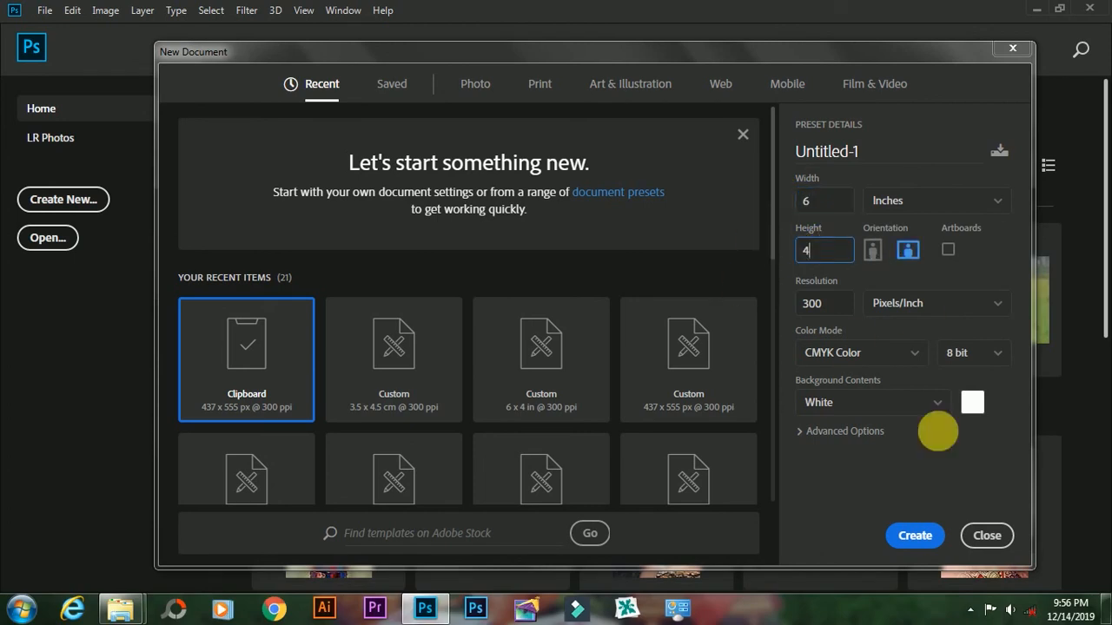
left_click(914, 533)
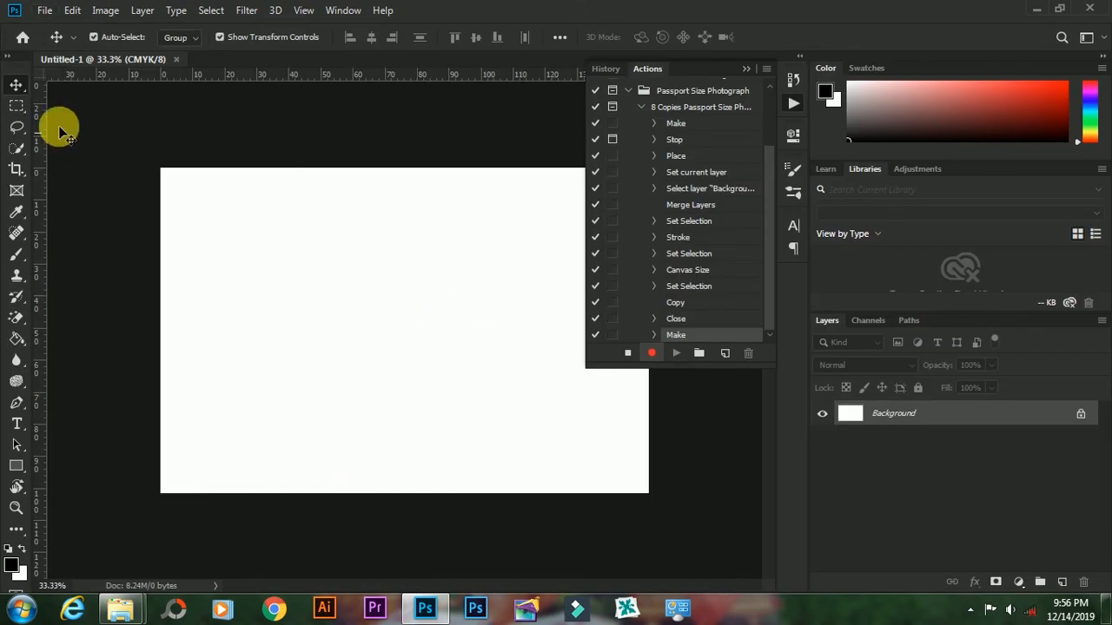
scroll(460, 252, "down", 4)
scroll(459, 251, "up", 3)
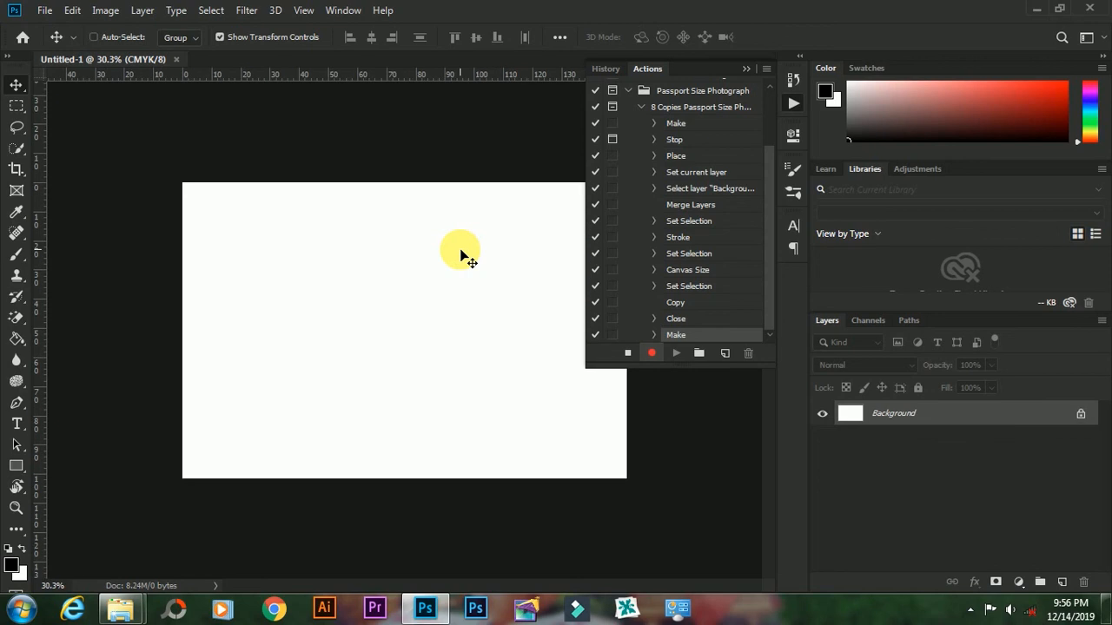
Paste the bordered photo into the new sheet and move it into the sheet's upper-left corner.
key("ctrl+v")
left_click_drag(418, 370, 254, 293)
key("ctrl")
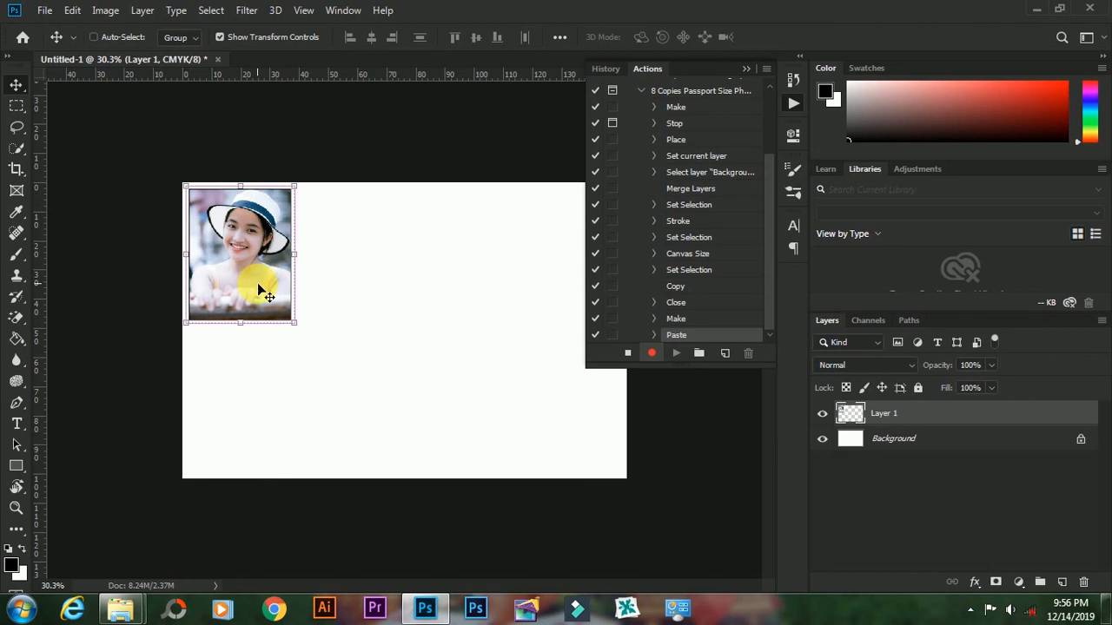
Duplicate the photo layer three times, placing the copies side by side to form a row of four across the sheet.
key("ctrl+j")
left_click_drag(254, 284, 590, 298)
left_click(746, 68)
key("ctrl+j")
key("ctrl+j")
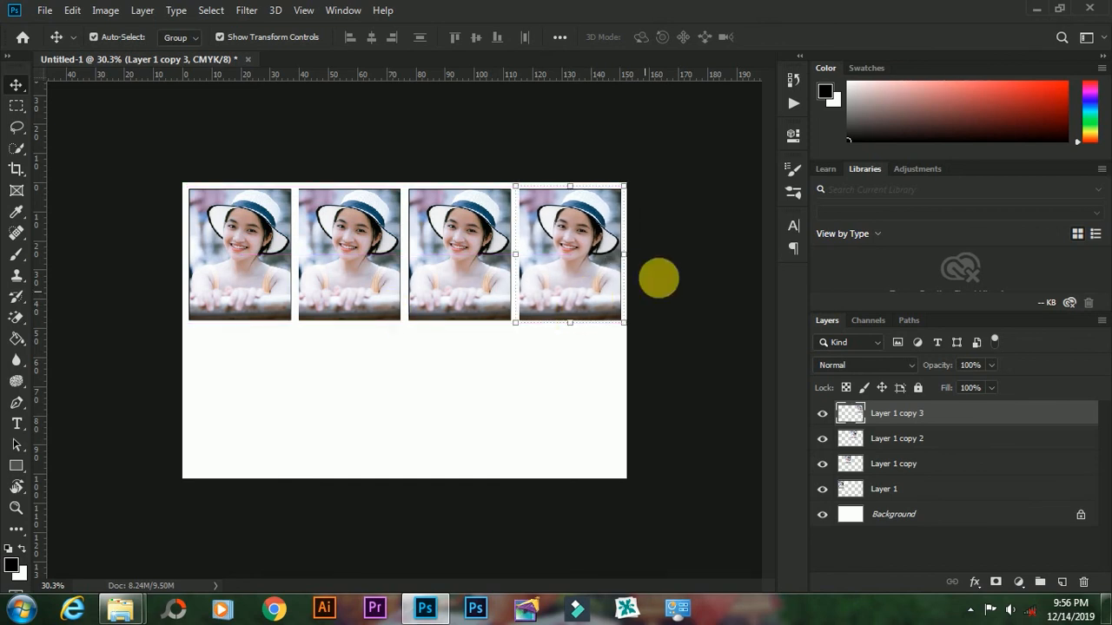
Duplicate all four photo layers together and move the copies straight down to form a second row.
left_click(943, 487, "shift")
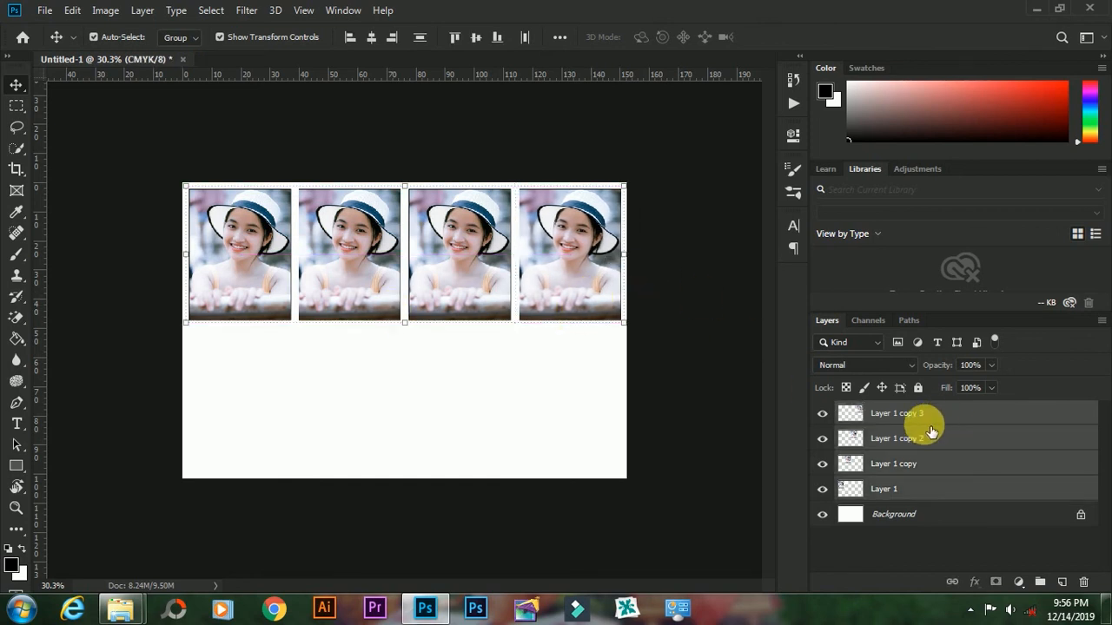
key("ctrl+j")
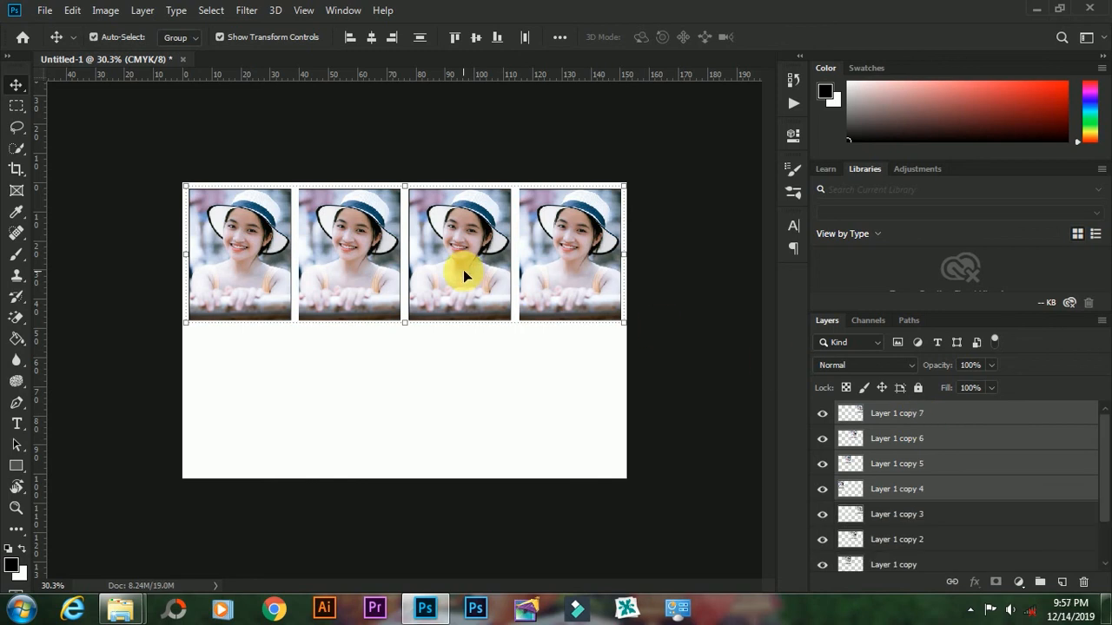
left_click_drag(465, 276, 473, 418)
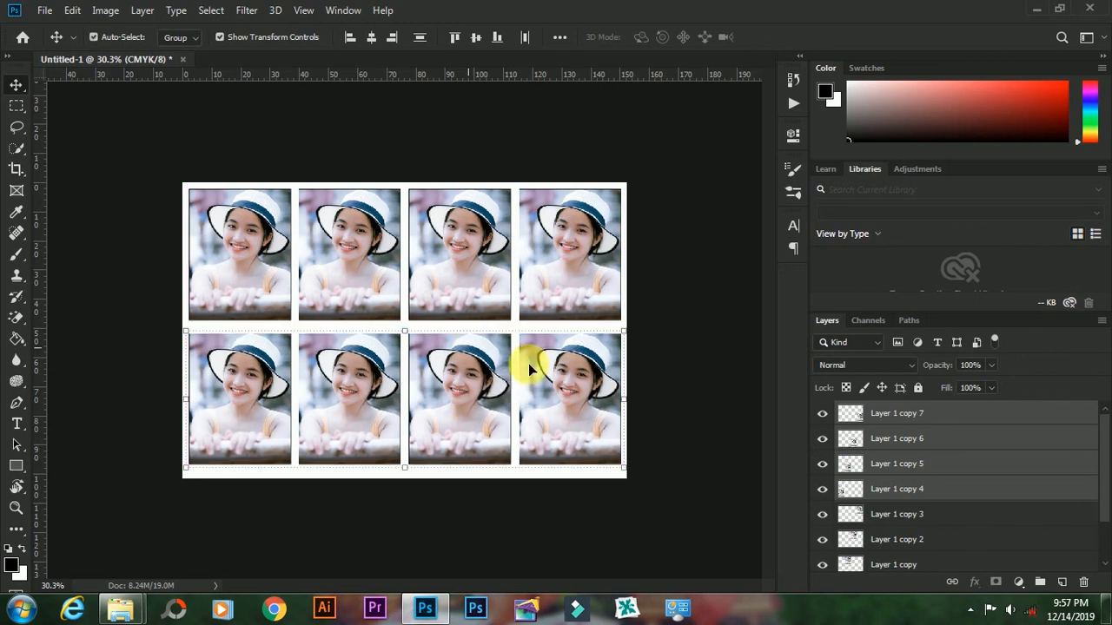
Select all eight photo layers, leaving out the background, and group them.
left_click(974, 424)
scroll(951, 487, "down", 2)
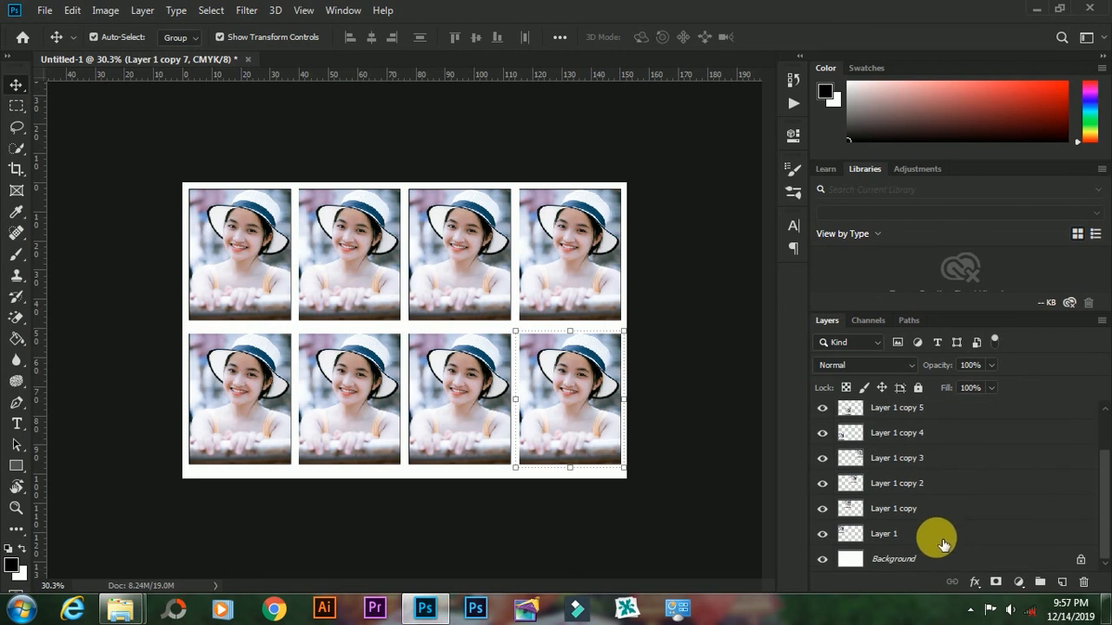
left_click(940, 539, "shift")
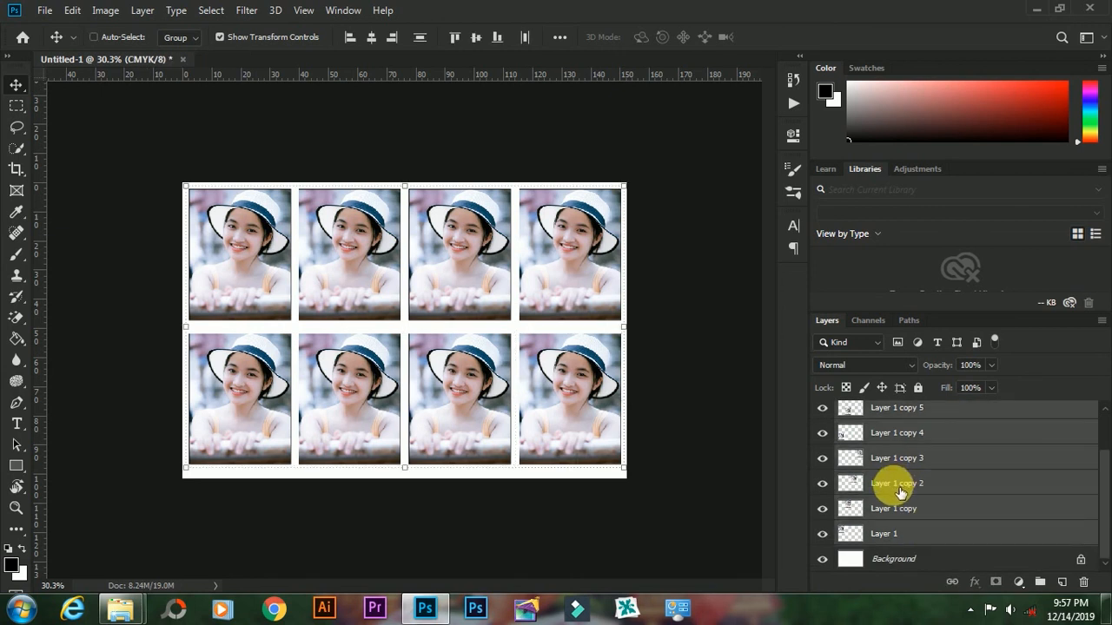
key("ctrl+g")
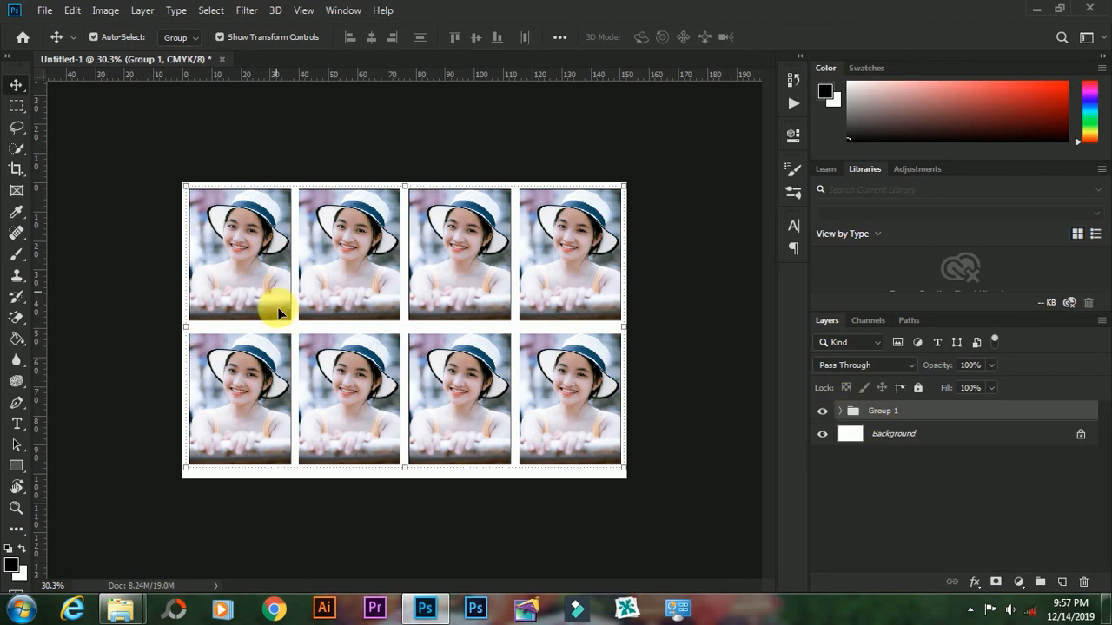
Centre the photo group horizontally and vertically on the whole canvas, and clear the selection.
key("ctrl+a")
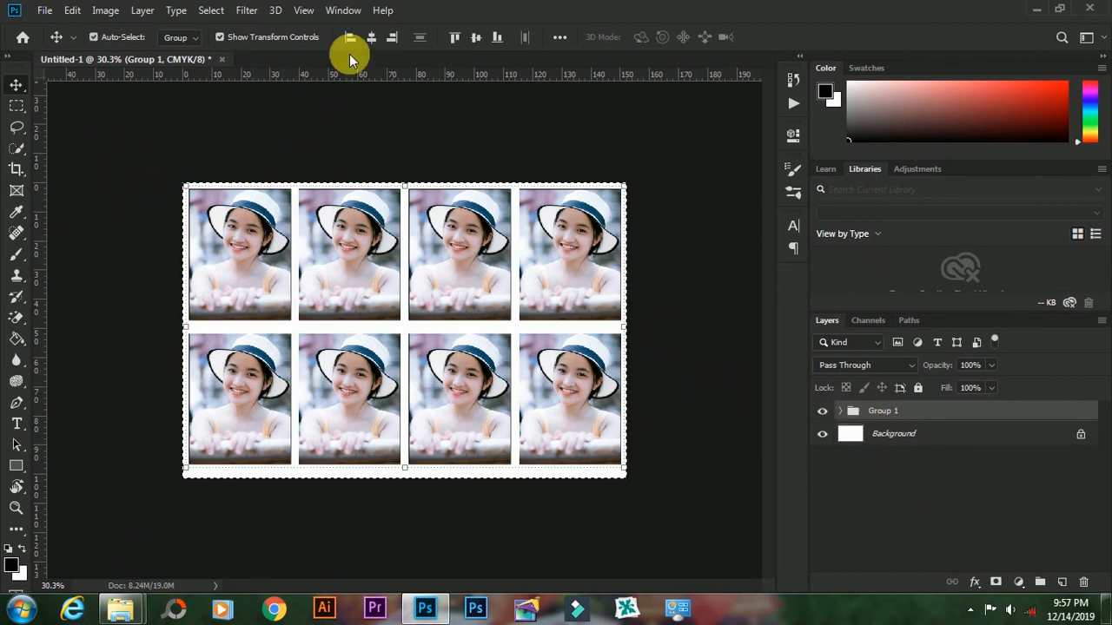
left_click(476, 37)
key("ctrl+d")
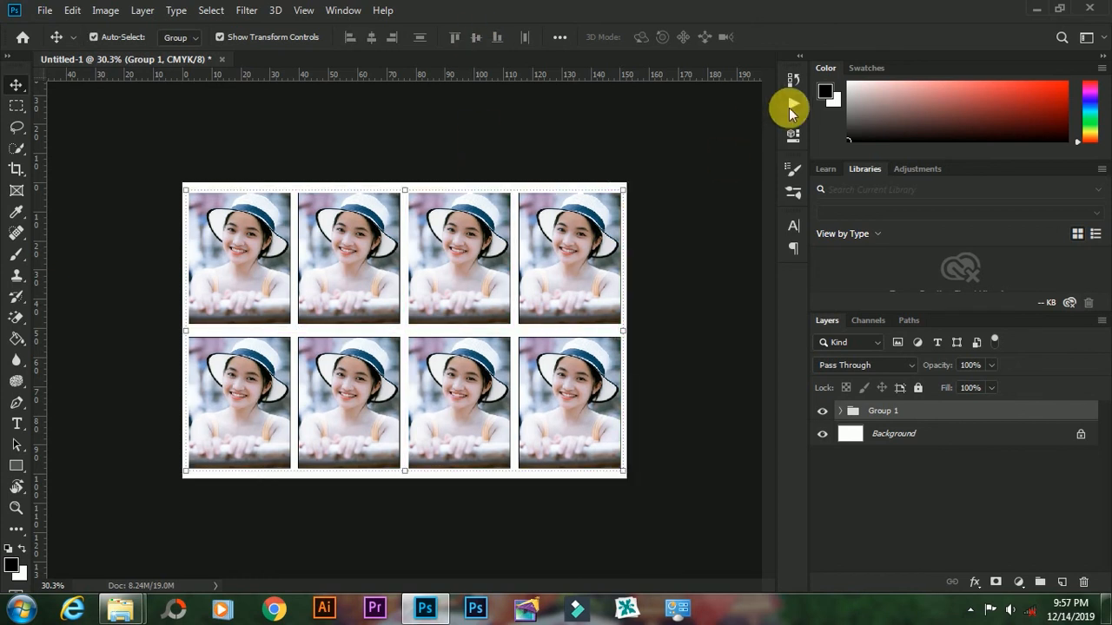
Stop recording the action and close the sheet document without saving.
left_click(791, 104)
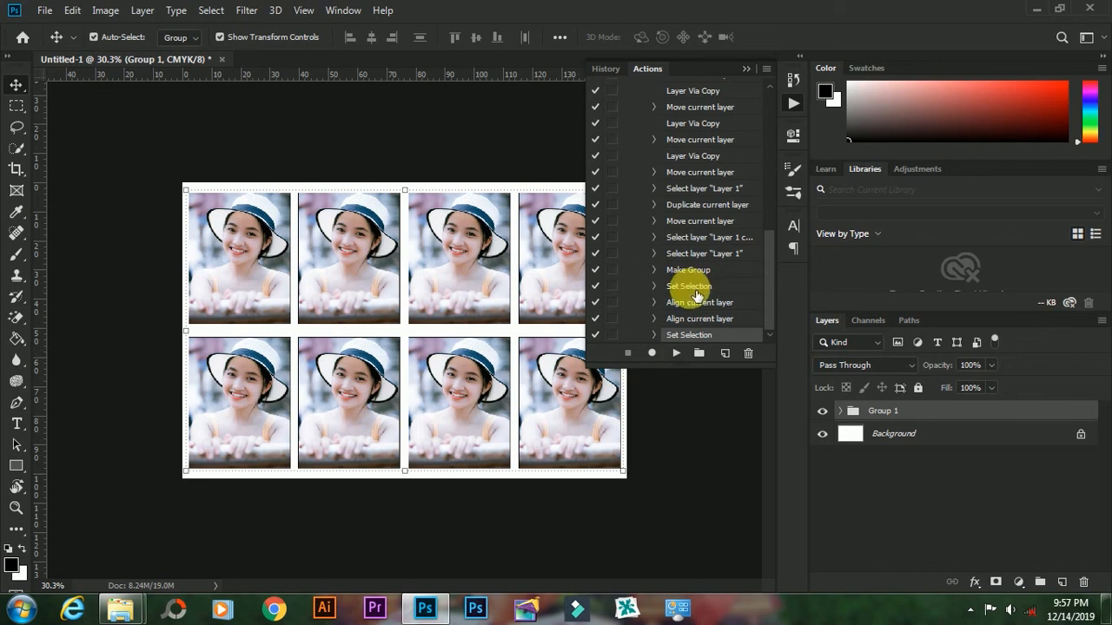
left_click(222, 59)
left_click(549, 235)
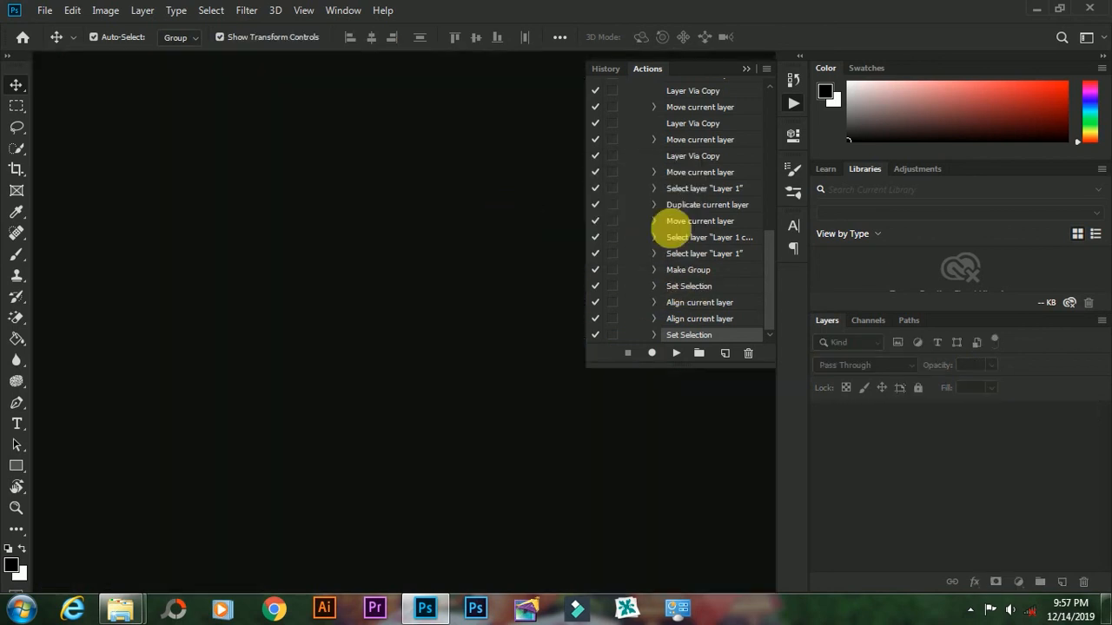
Delete the recorded Place command from the 8 Copies Passport Size action.
left_click_drag(768, 275, 778, 149)
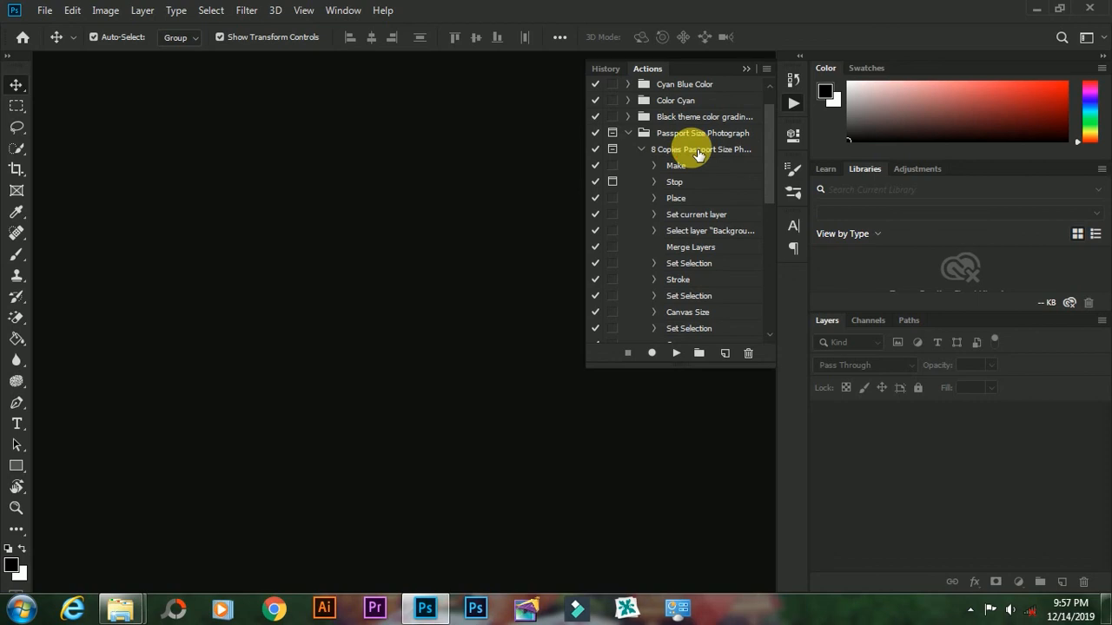
left_click(709, 205)
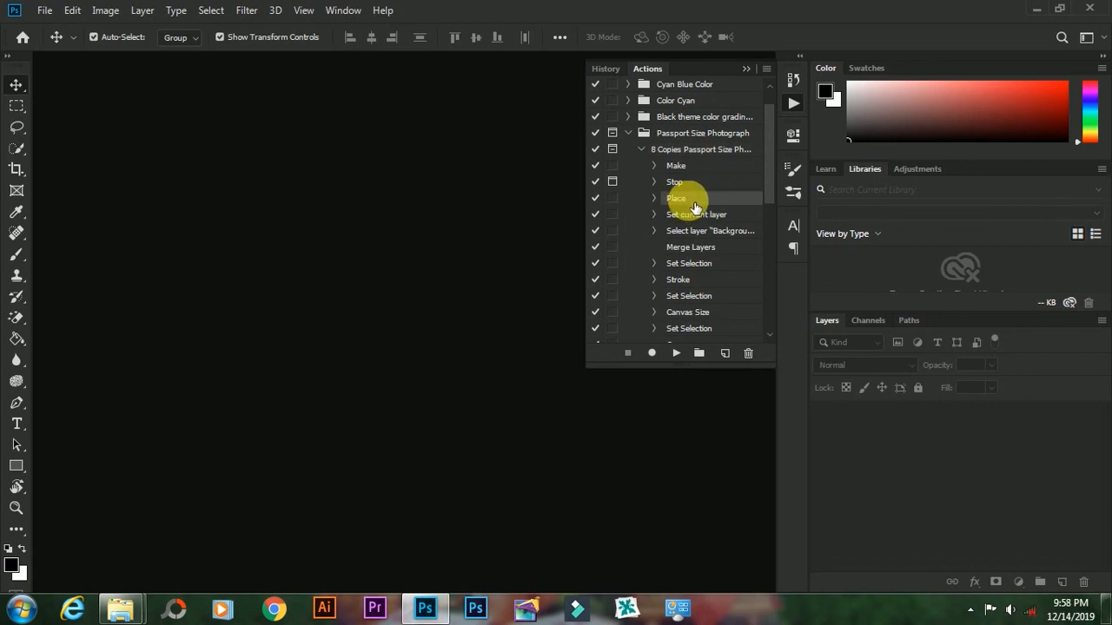
left_click(749, 355)
left_click(483, 236)
Play the 8 Copies Passport Size action from the start and stop at its message to place the photograph.
left_click(667, 149)
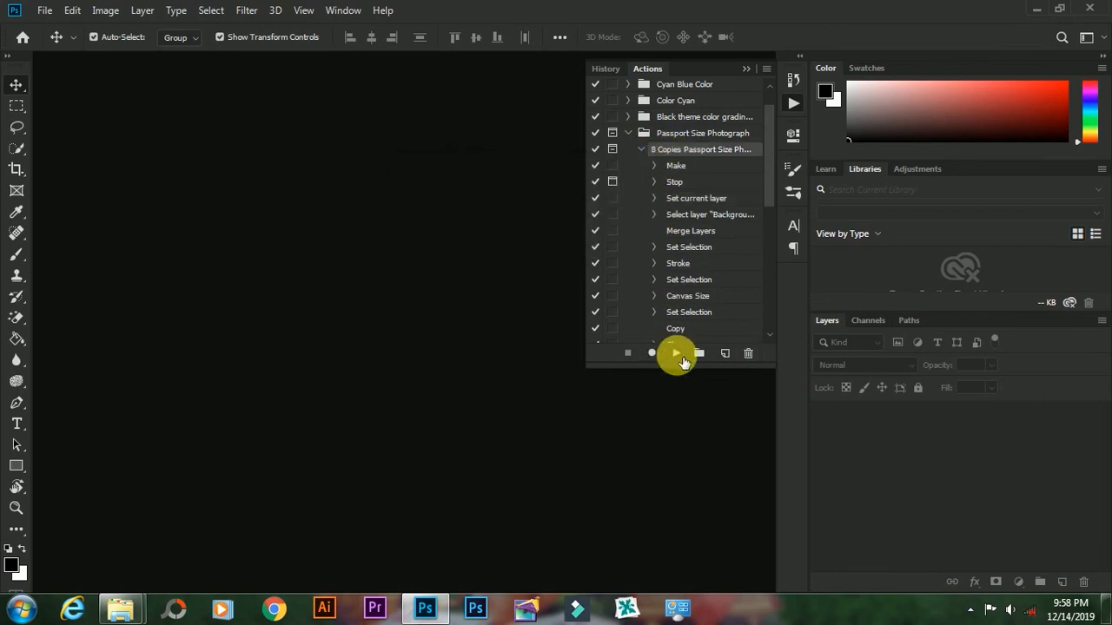
left_click(676, 354)
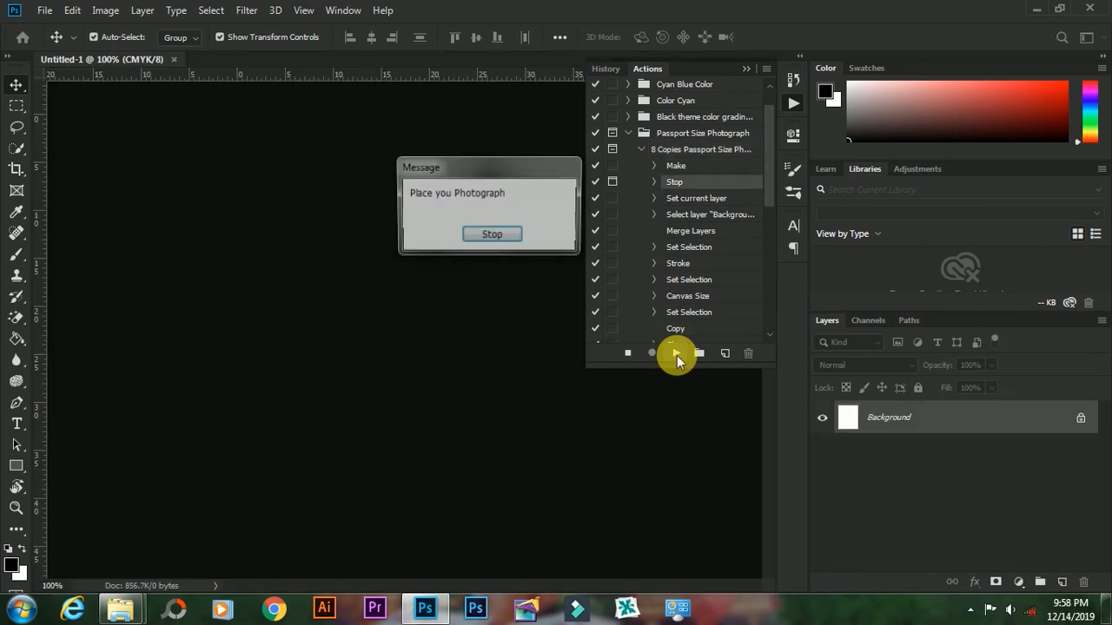
left_click(492, 236)
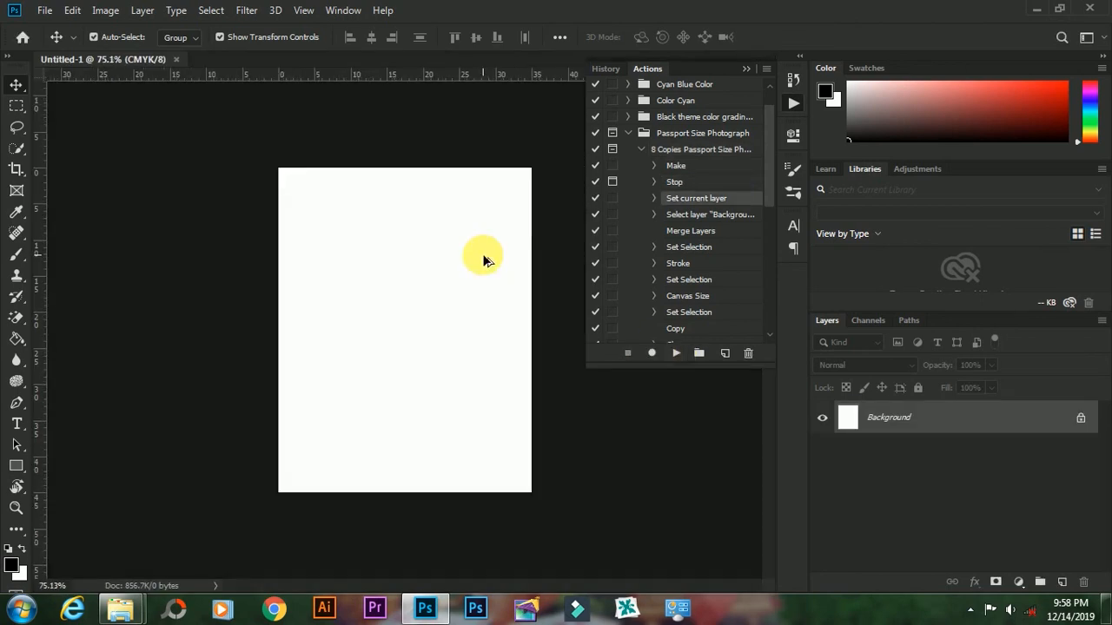
Place the photo of the woman in the orange hoodie from the image folder and enlarge it to fill the passport canvas.
mouse_move(120, 608)
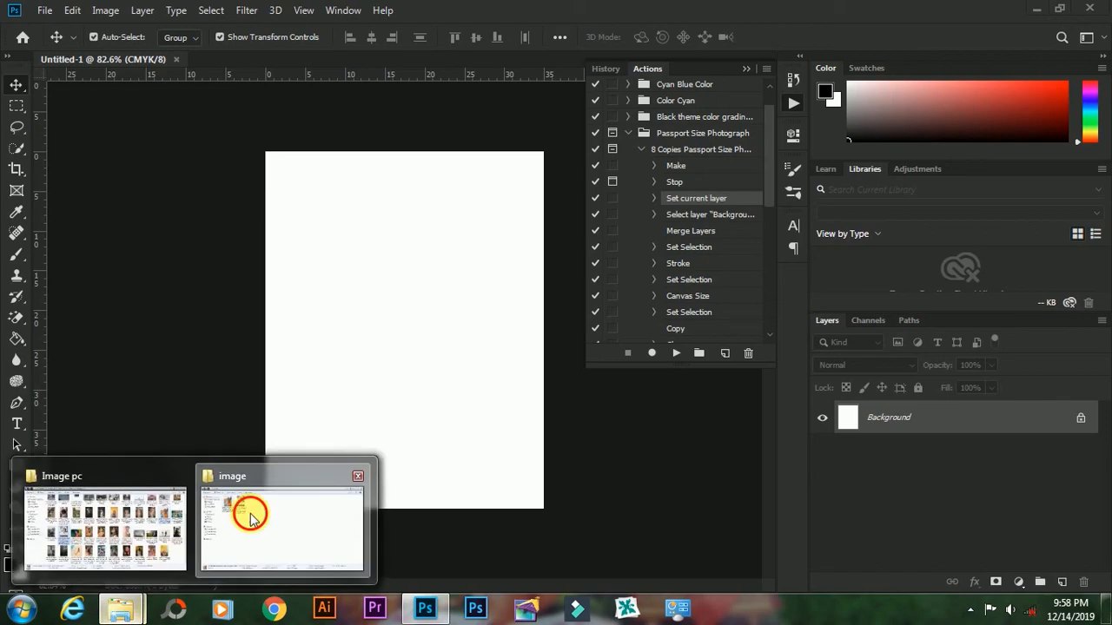
left_click(248, 516)
left_click_drag(191, 131, 397, 444)
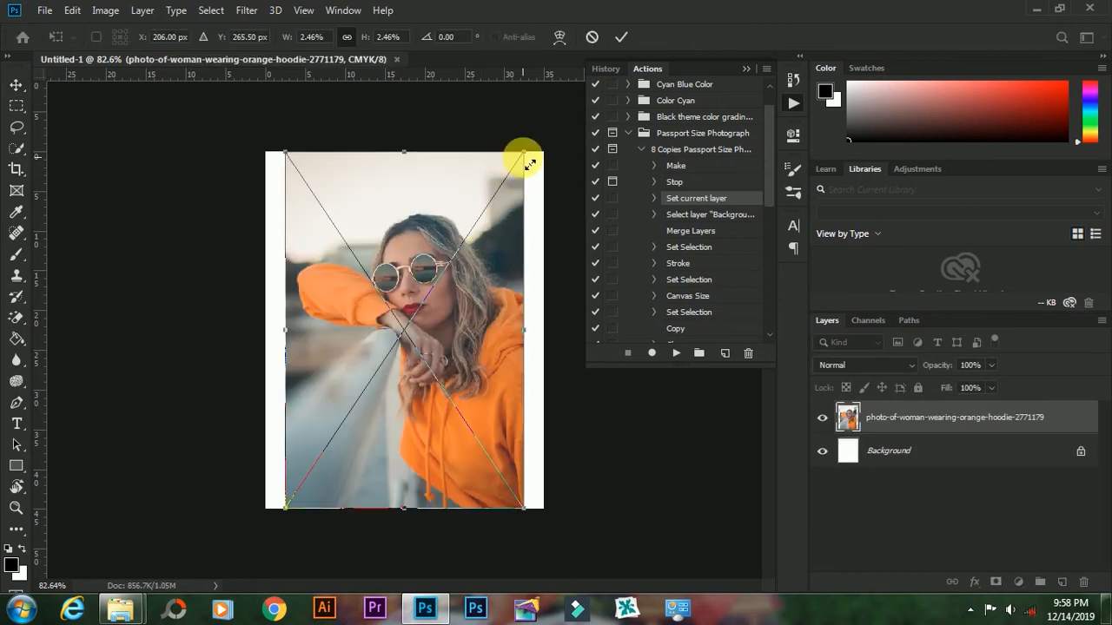
left_click_drag(525, 153, 569, 136)
key("Return")
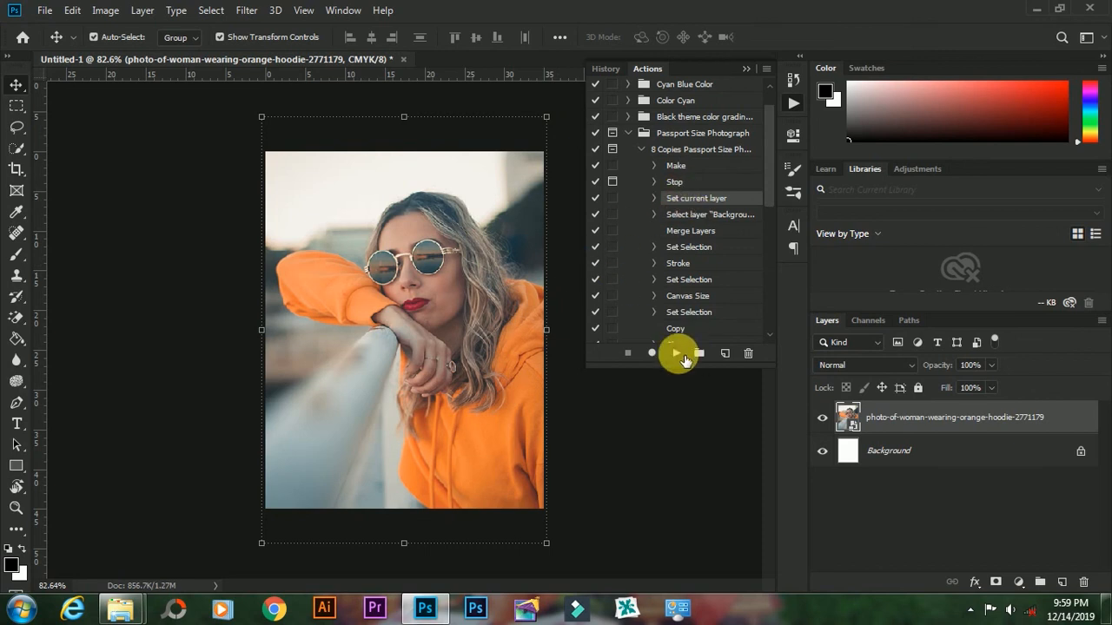
Resume the action to lay out the eight passport photos, and inspect the finished sheet up close.
left_click(677, 353)
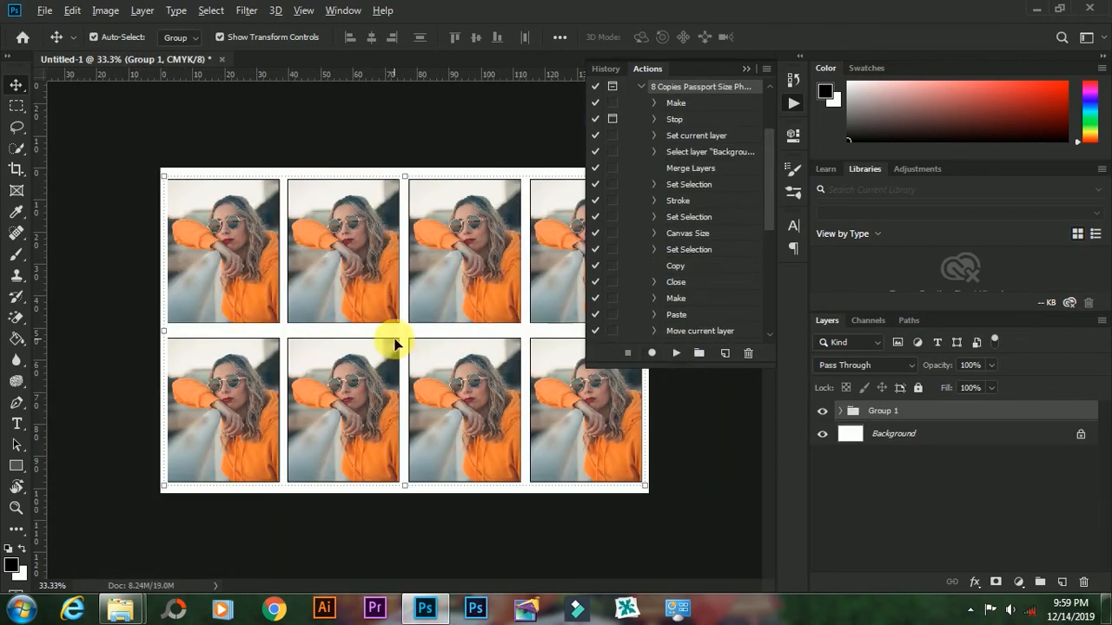
left_click(745, 68)
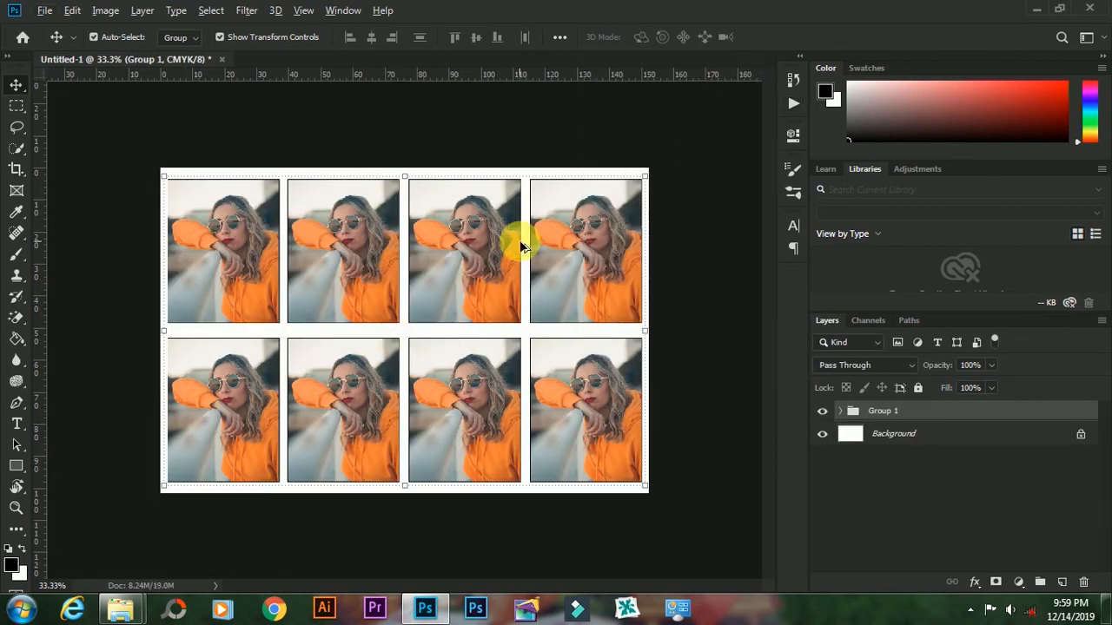
left_click(166, 139)
scroll(179, 164, "up", 2)
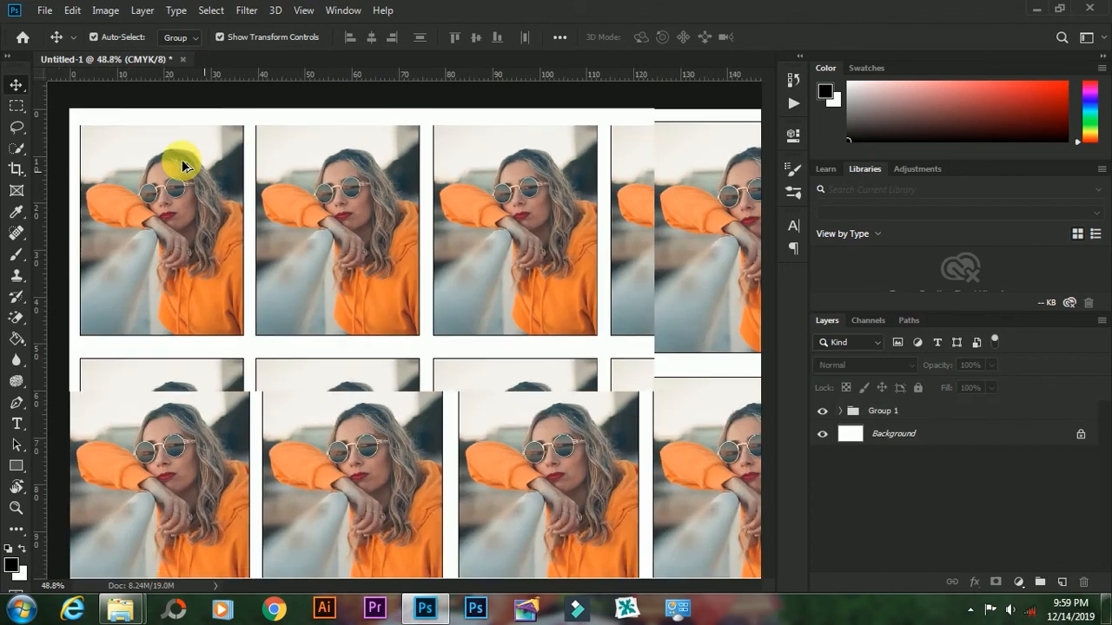
scroll(182, 165, "down", 2)
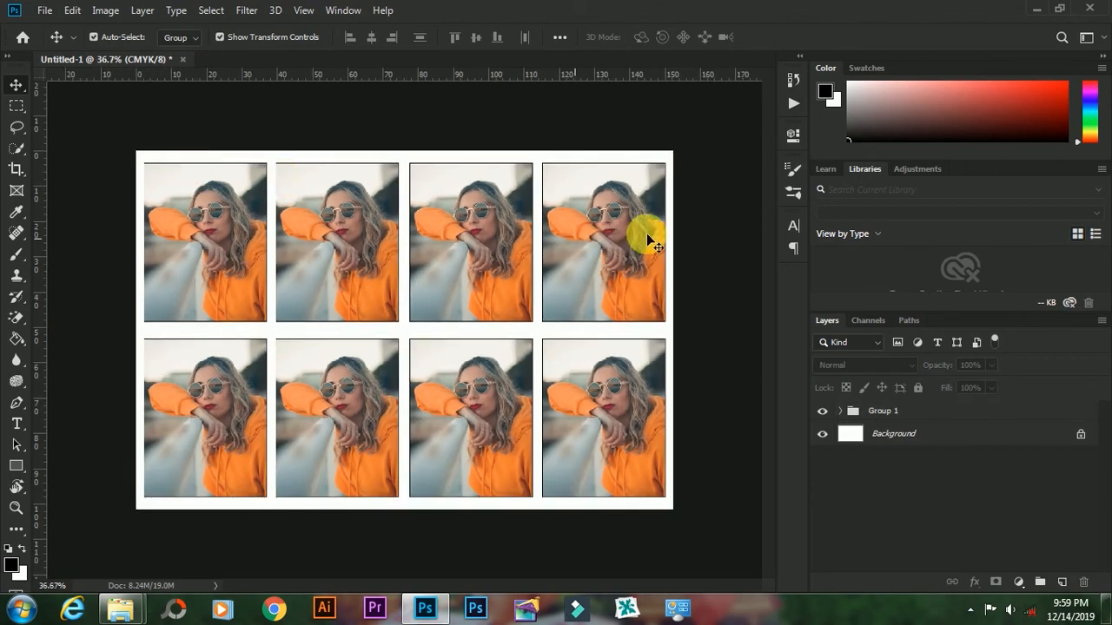